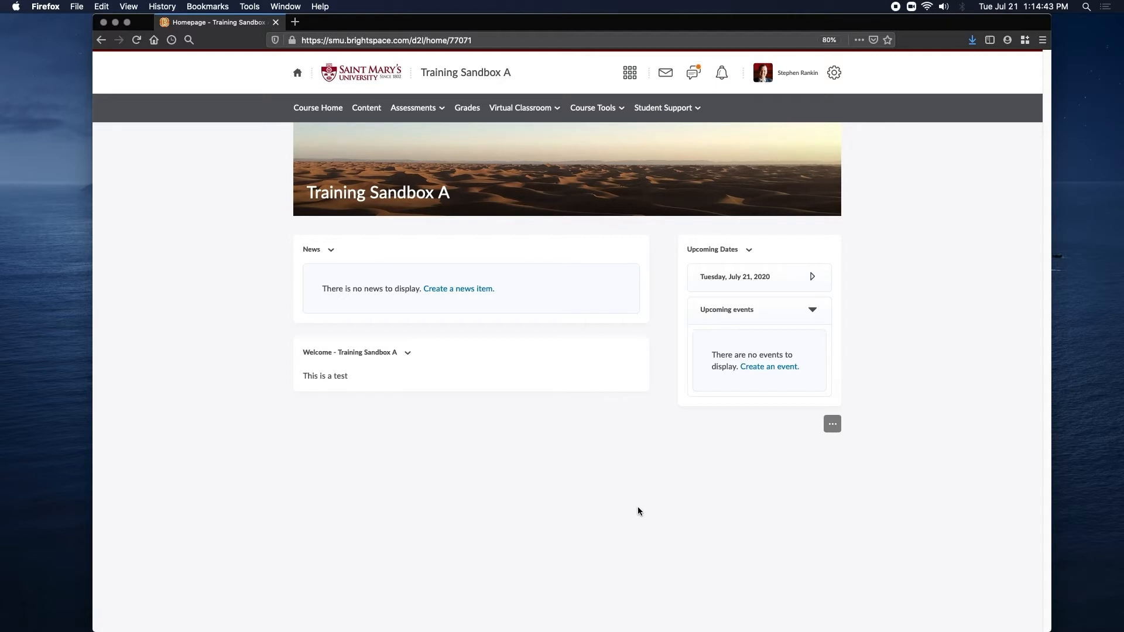
Open the Question Library from the course's Quizzes tool.
click(421, 112)
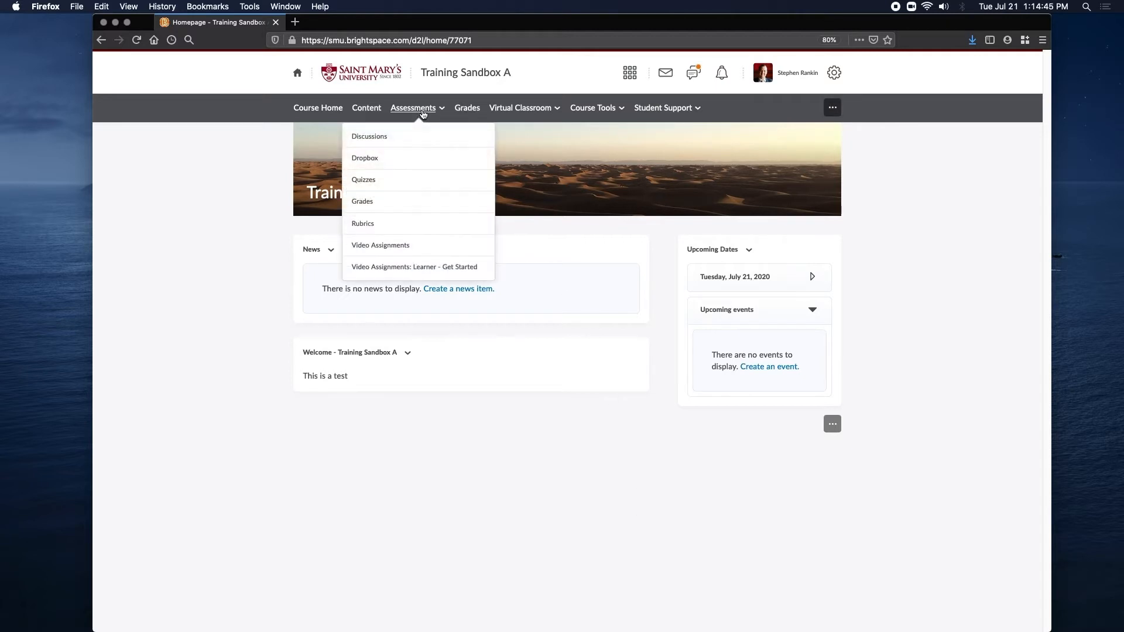
click(421, 182)
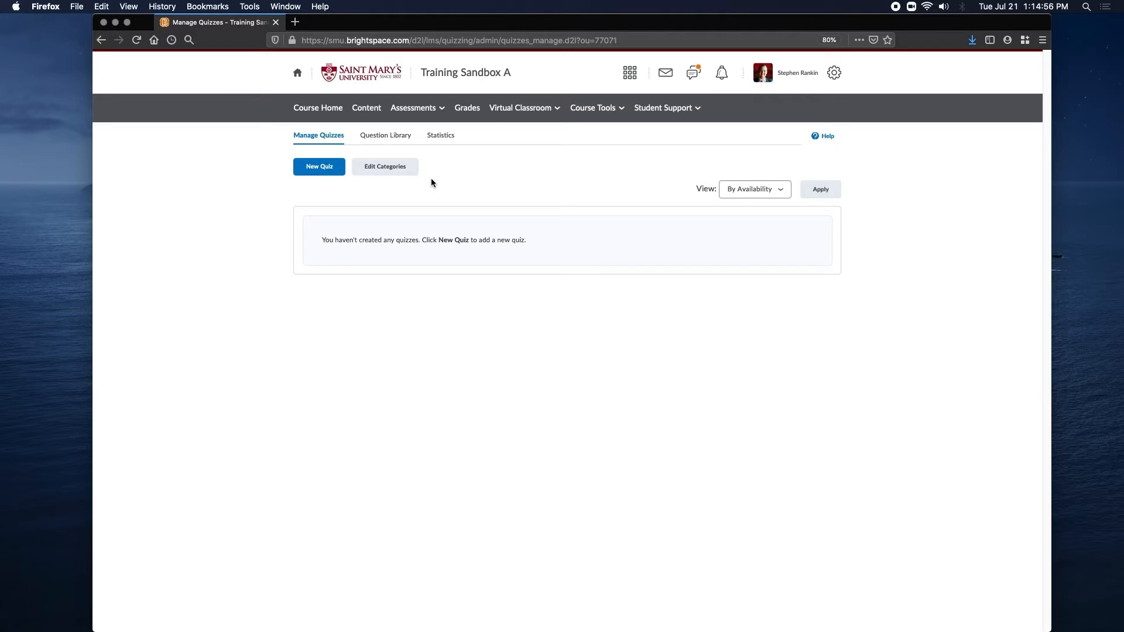
click(389, 139)
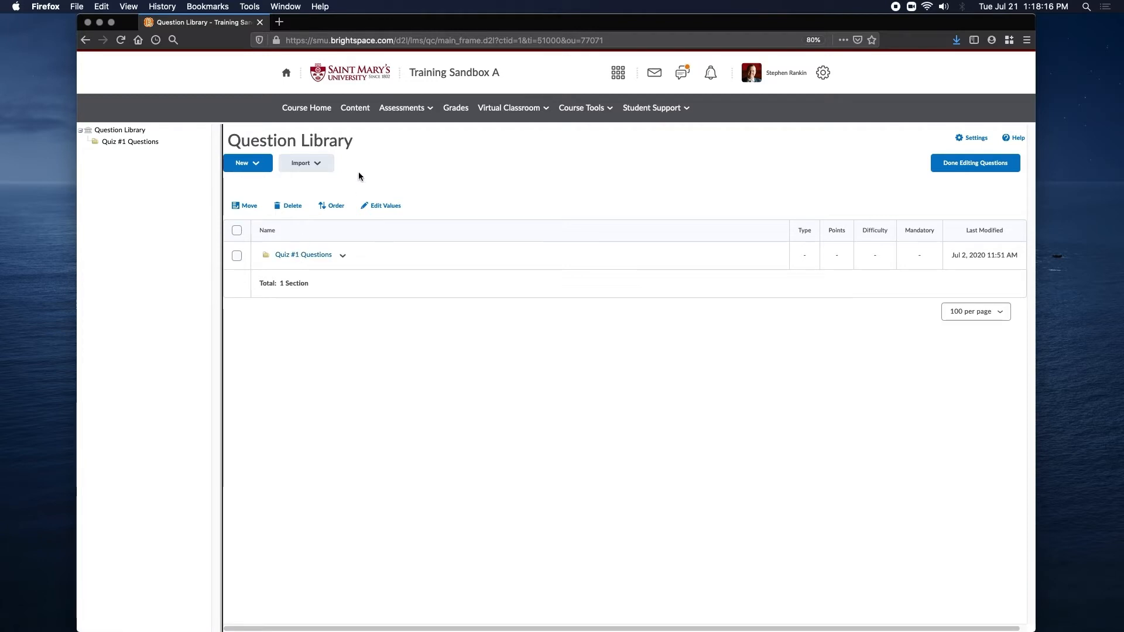
Start a new section in the Question Library and title it "Quiz #2".
click(255, 169)
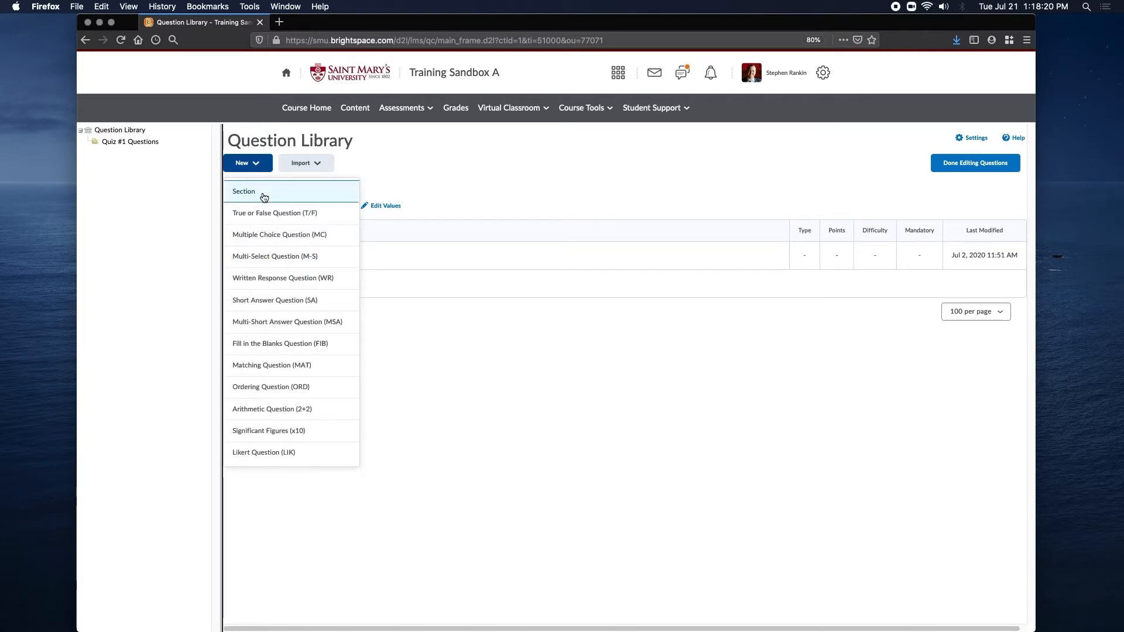
click(261, 192)
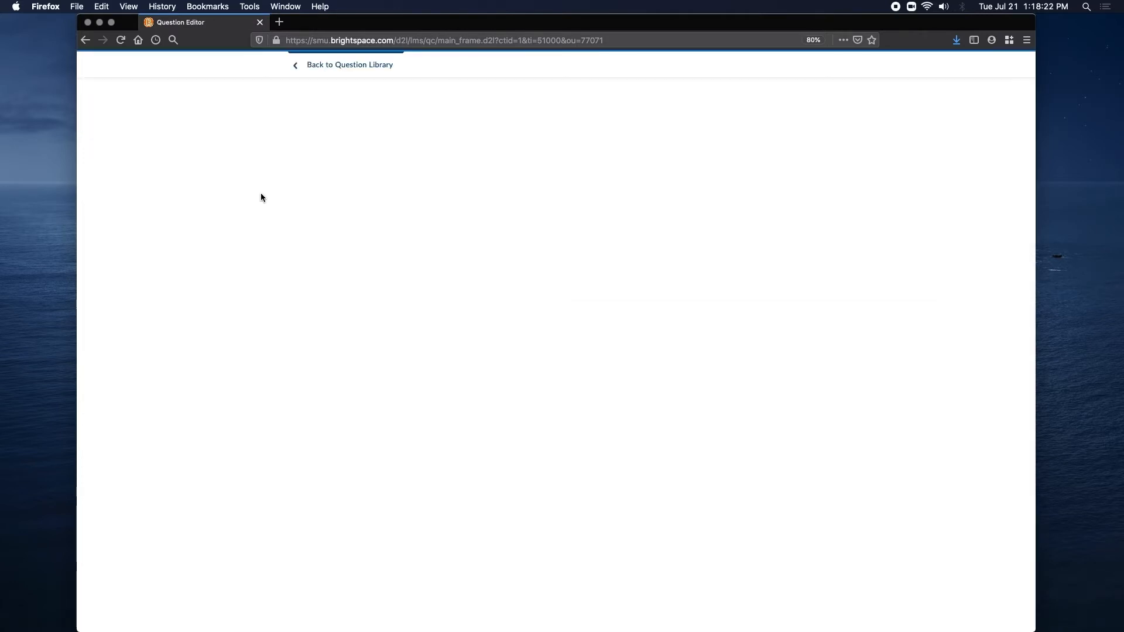
click(320, 125)
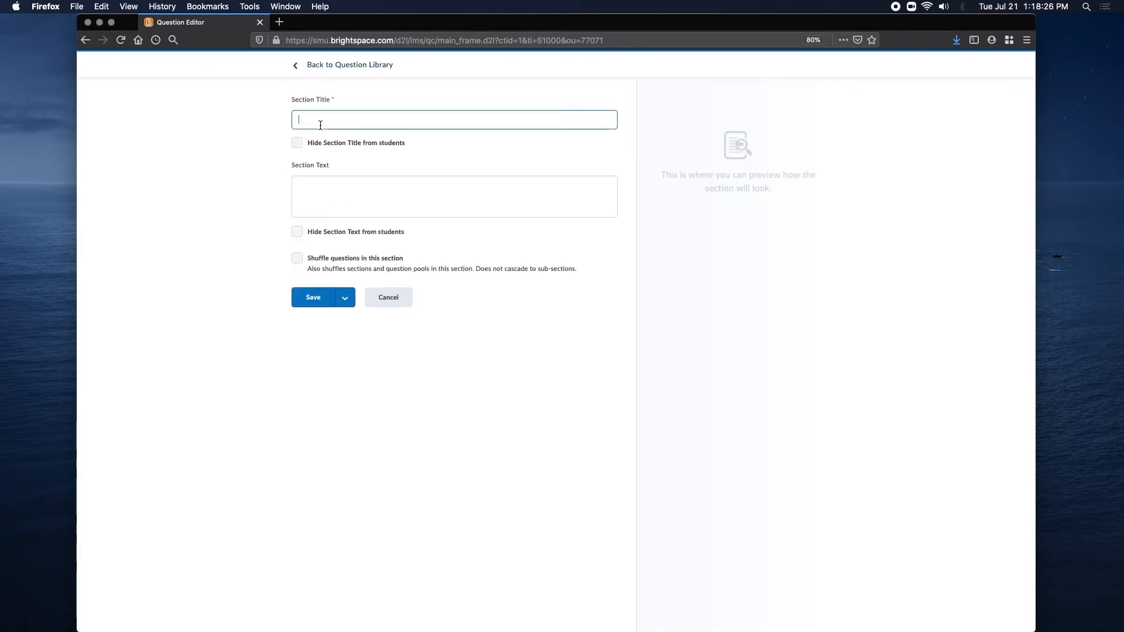
text(Quiz)
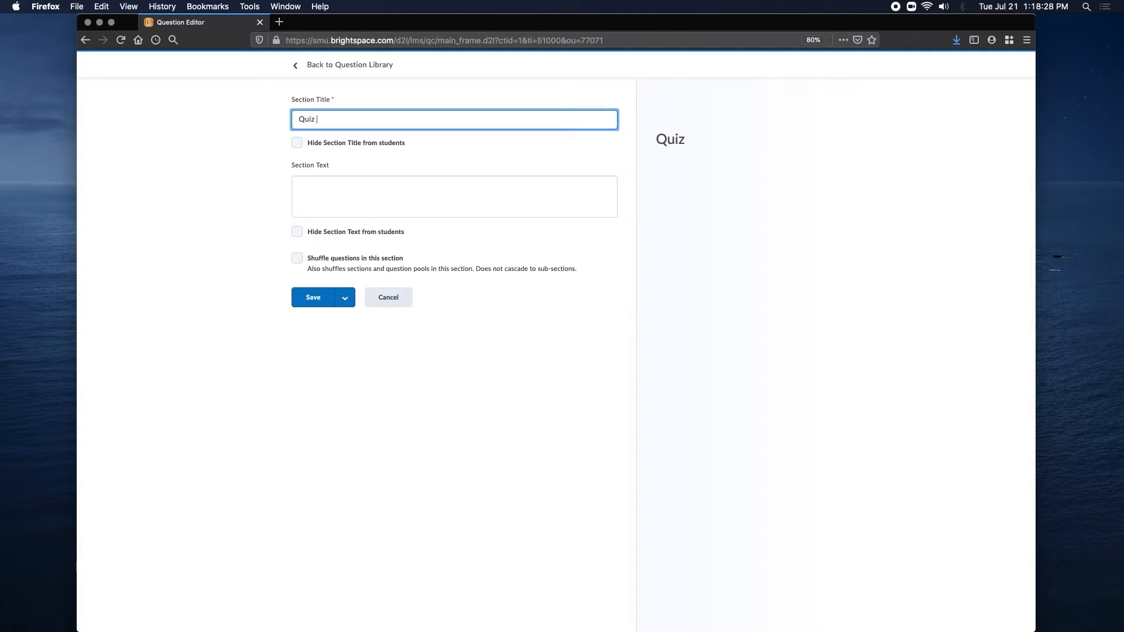
text( #)
key(BackSpace)
text(#2)
click(269, 146)
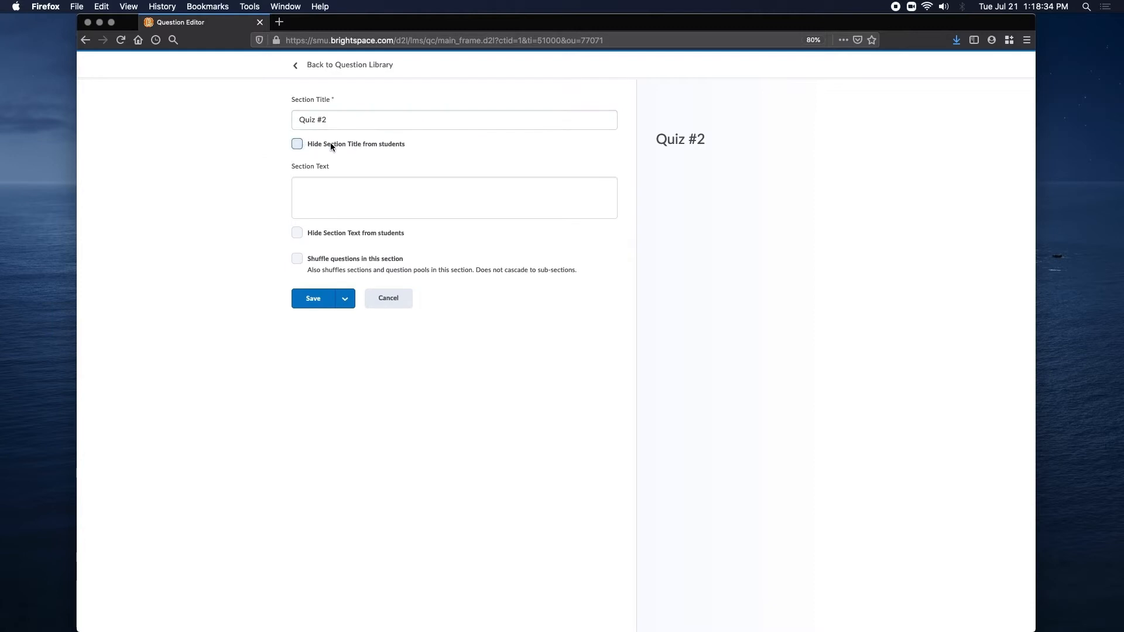
Hide the section title from students, leave the section text empty and save the section.
click(330, 146)
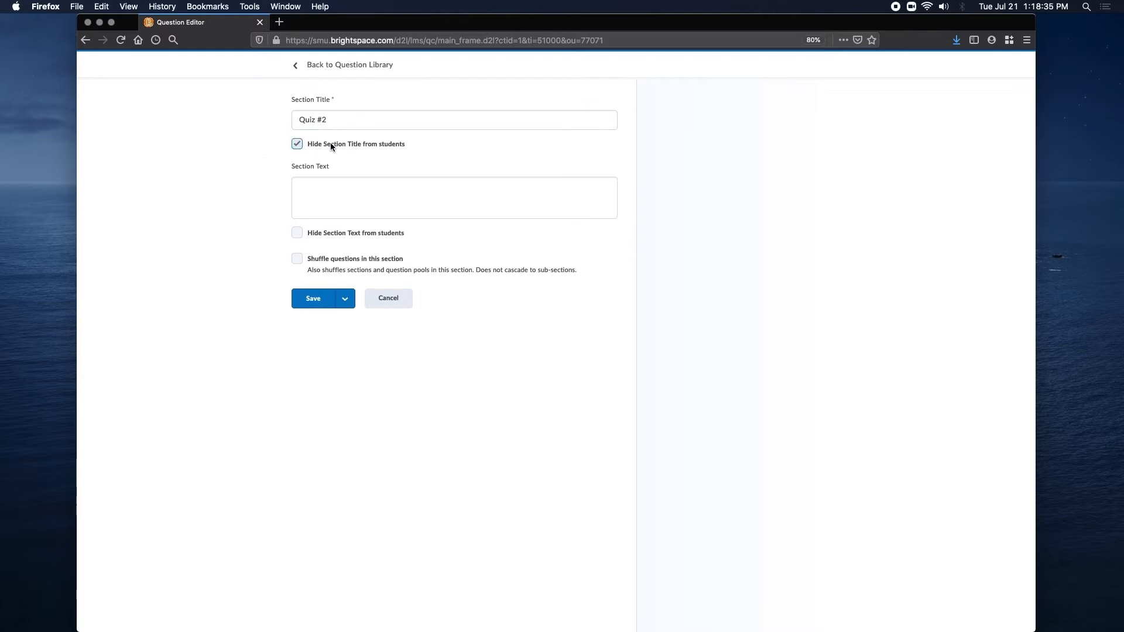
click(342, 194)
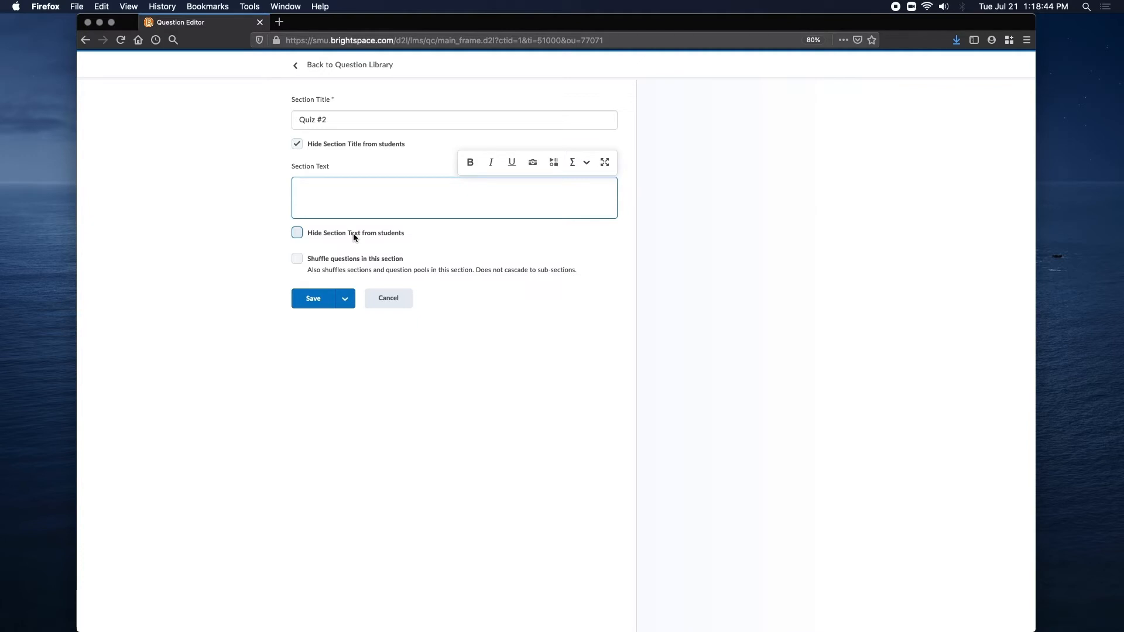
click(312, 299)
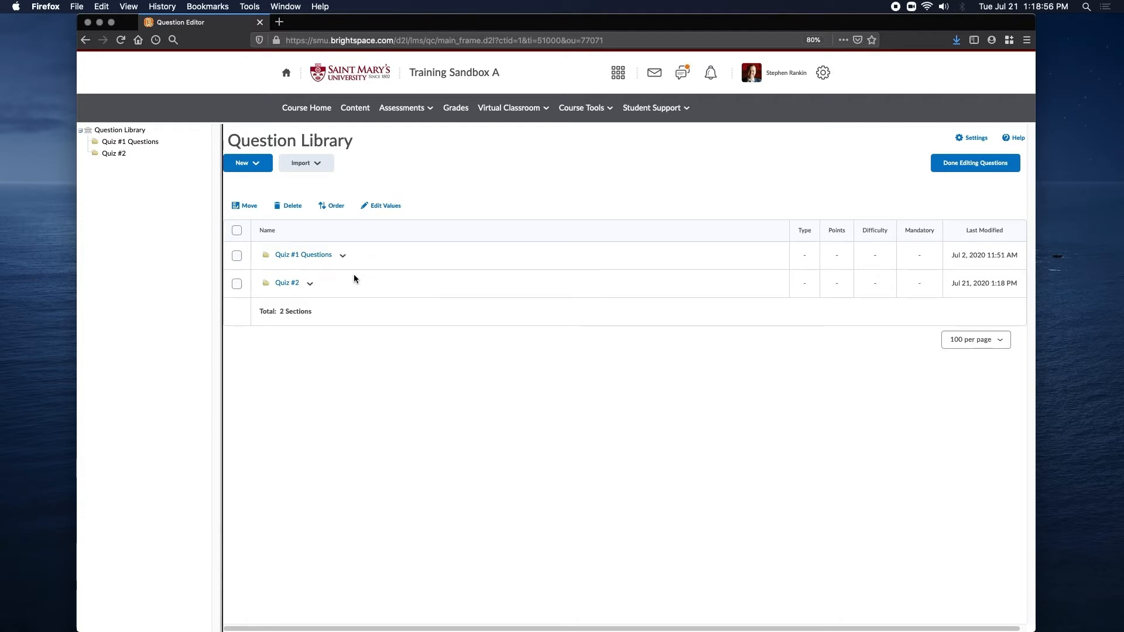
Look into the Quiz #2 section and its new question types, and view the questions in the Quiz #1 Questions section.
click(288, 284)
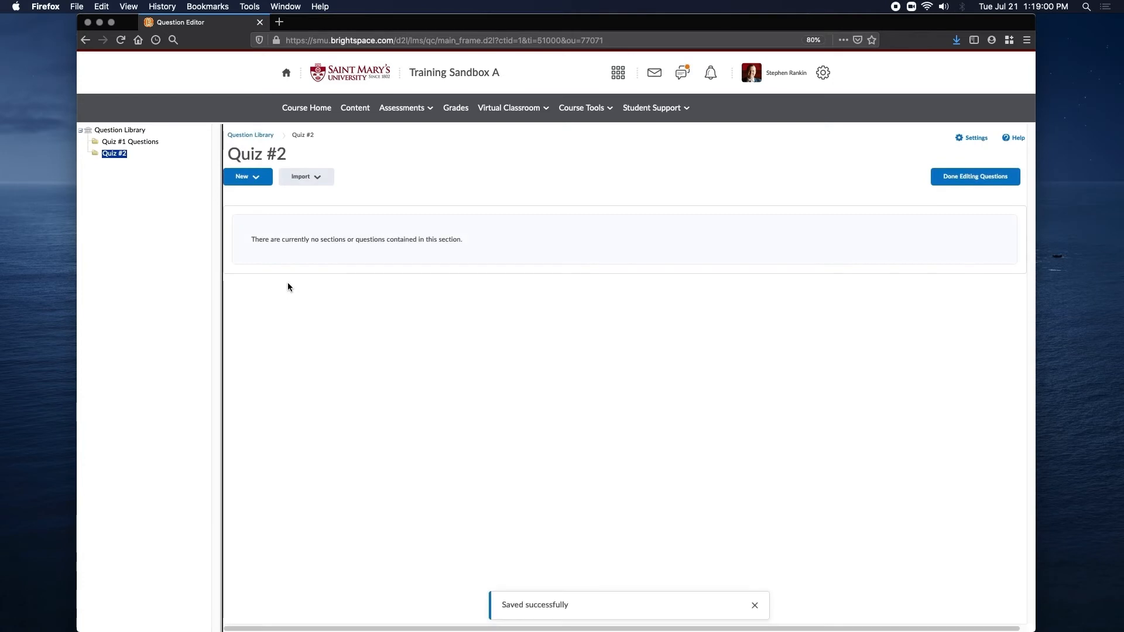
click(247, 178)
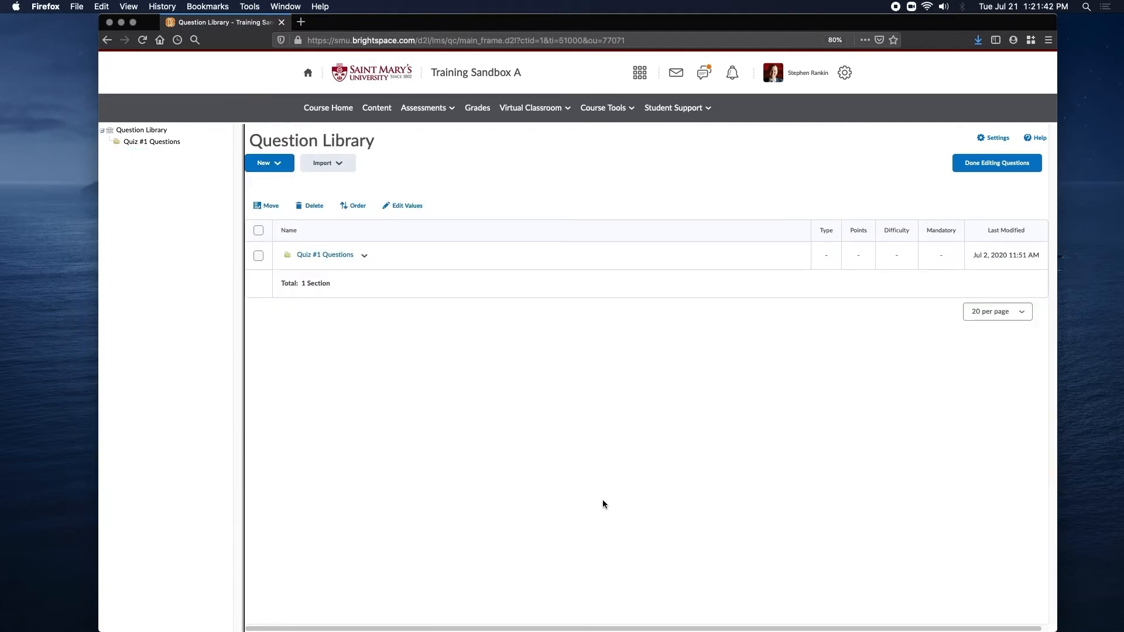
click(312, 253)
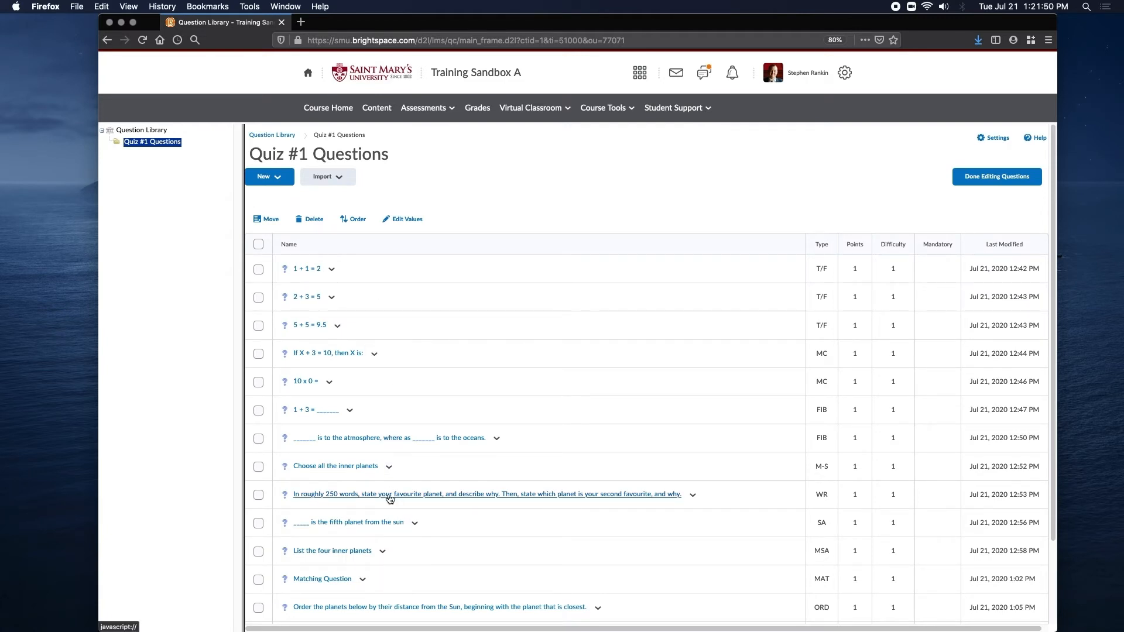
Create a new quiz in the Quizzes tool and name it "Quiz #1".
click(436, 110)
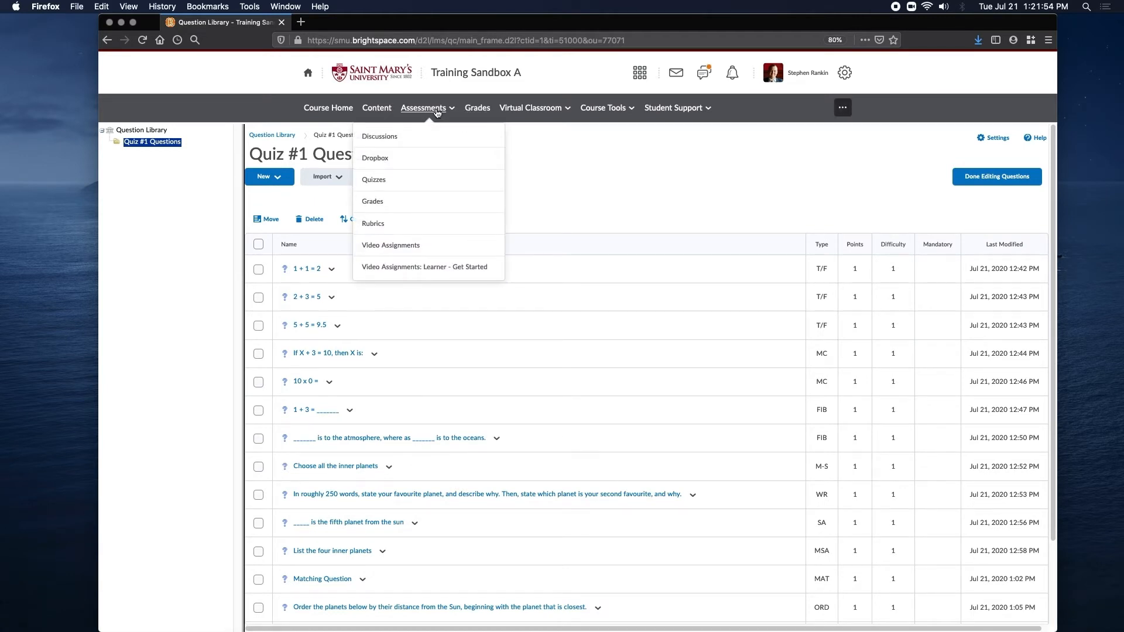
click(423, 183)
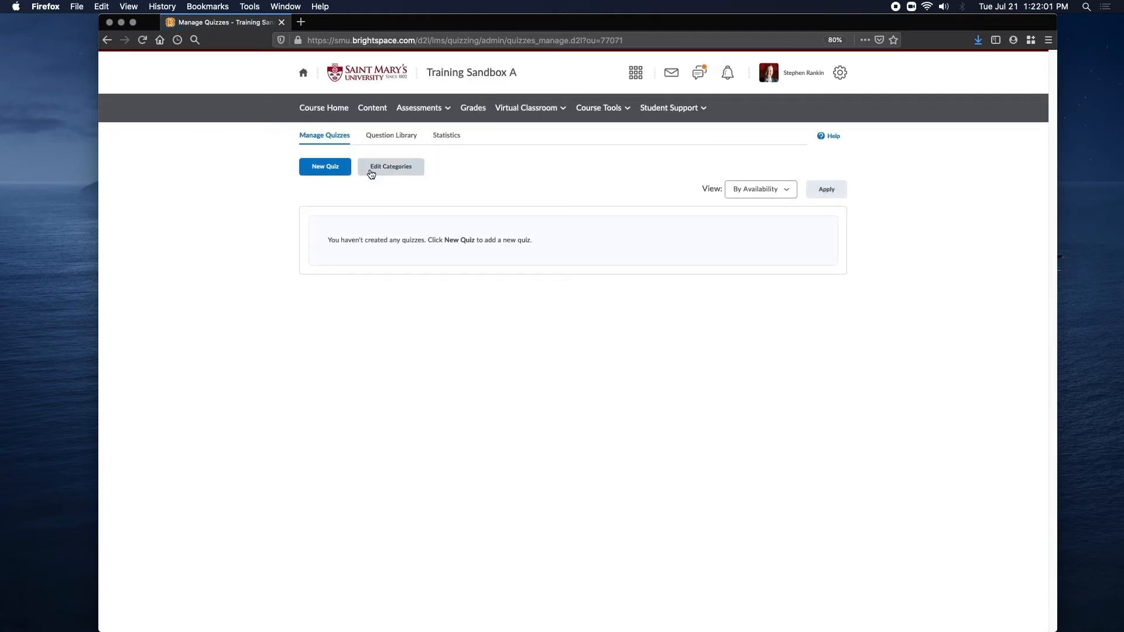
click(338, 171)
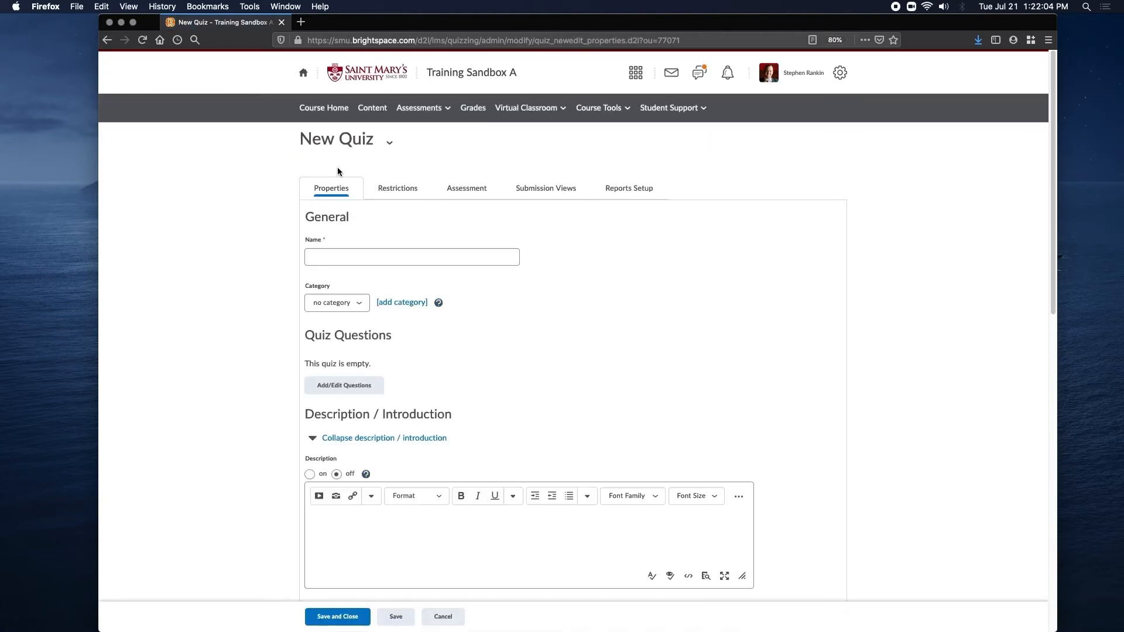
scroll(337, 171, down, 1)
click(362, 220)
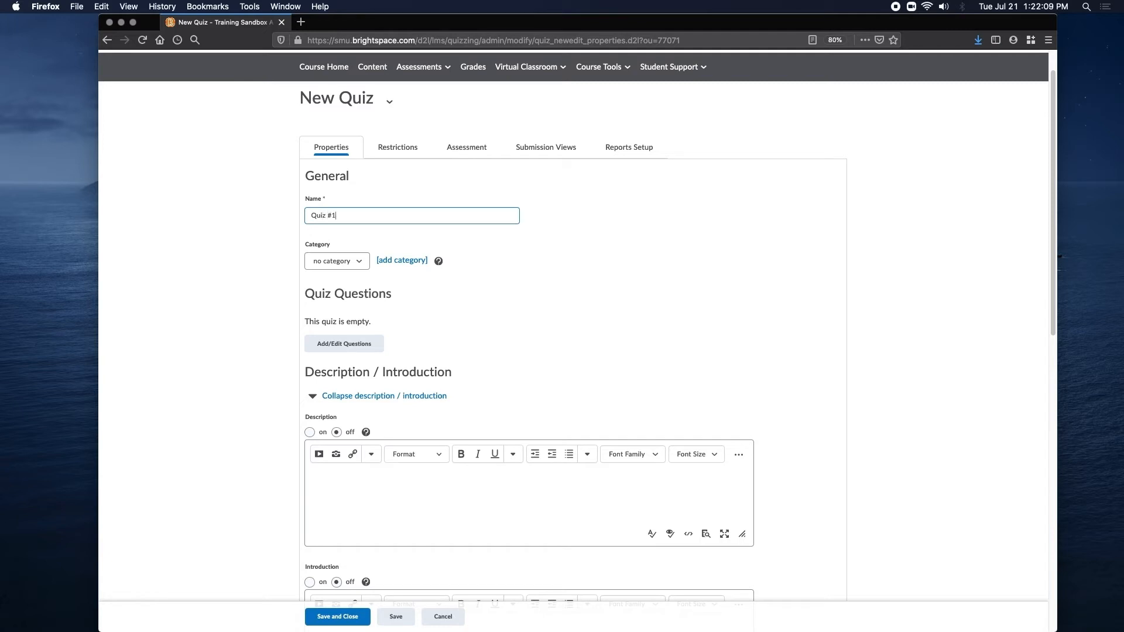
Add a question pool titled "Quiz #1" to the new quiz's questions.
scroll(447, 184, down, 1)
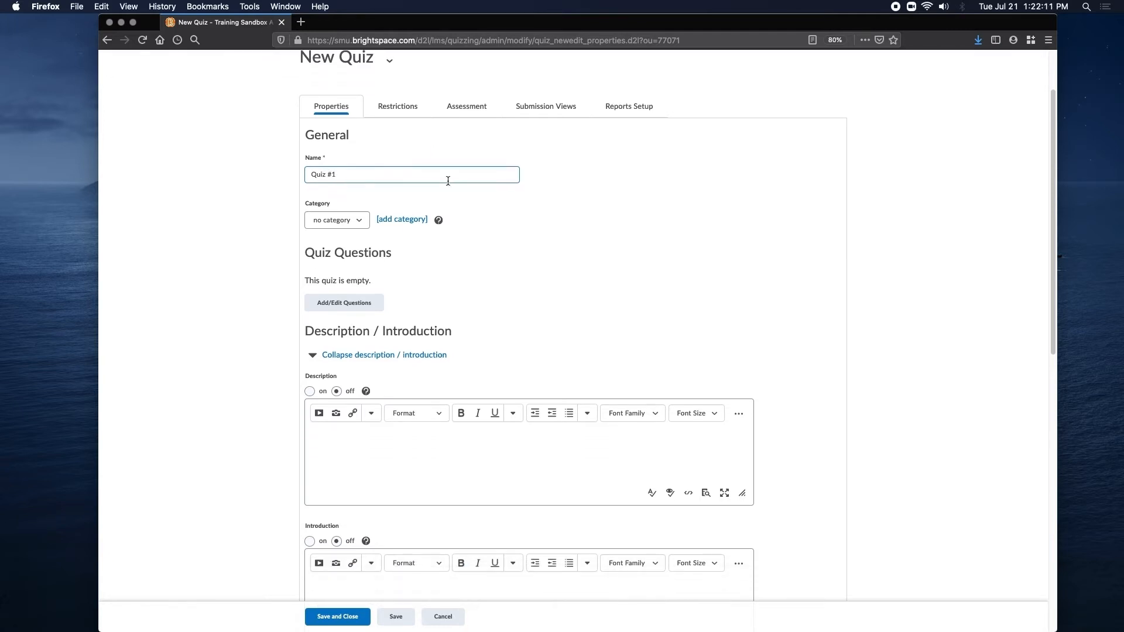
click(331, 304)
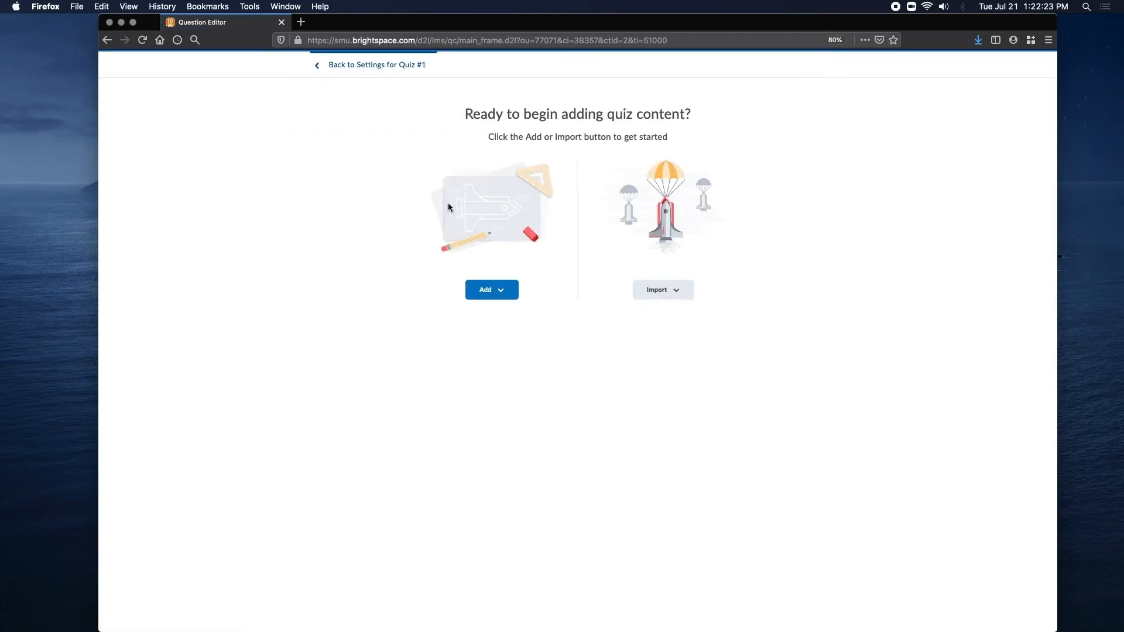
click(493, 296)
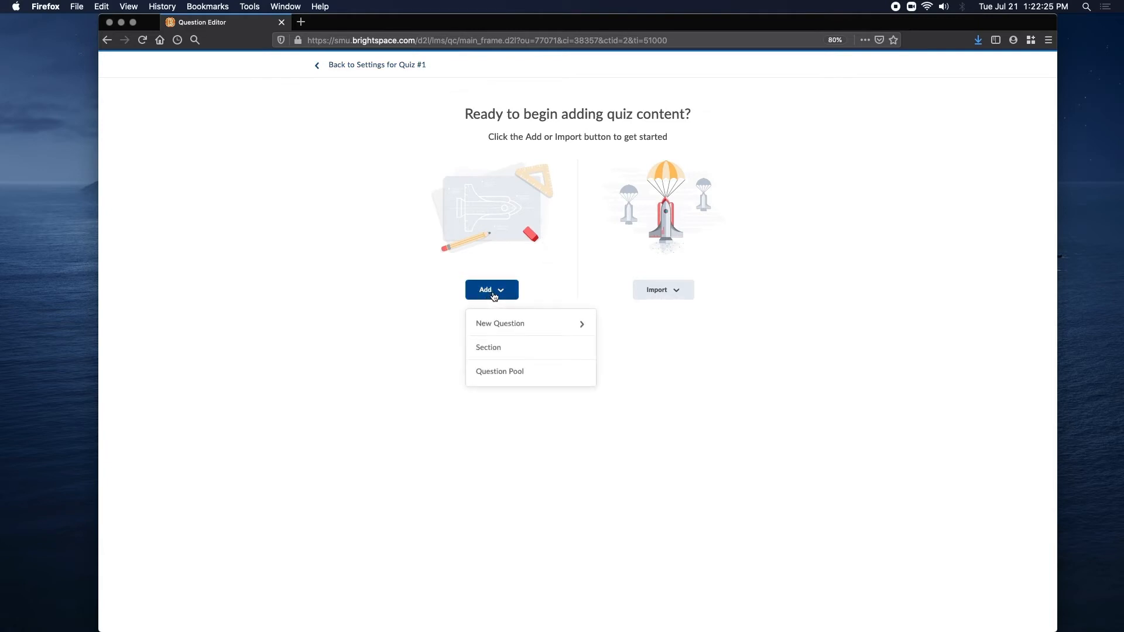
click(530, 375)
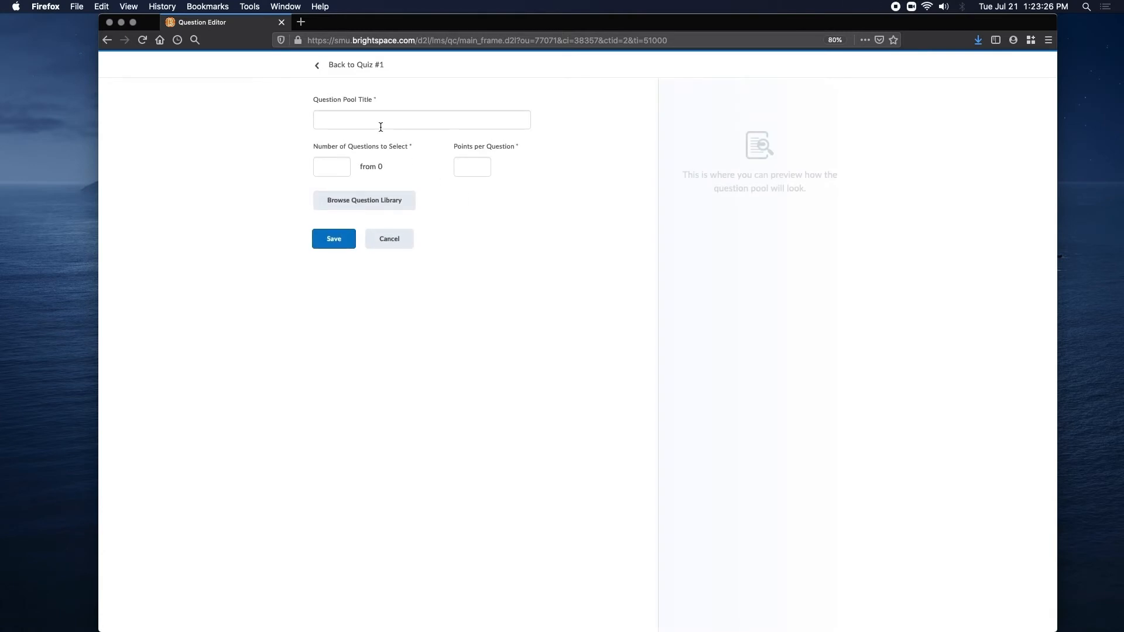
click(381, 122)
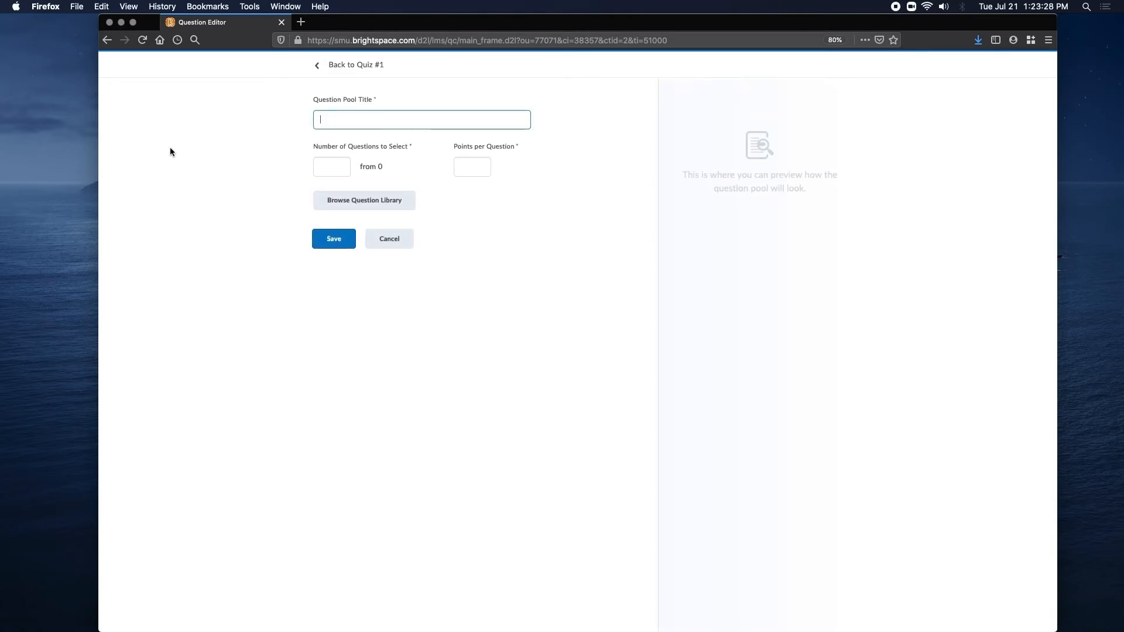
text(Quiz )
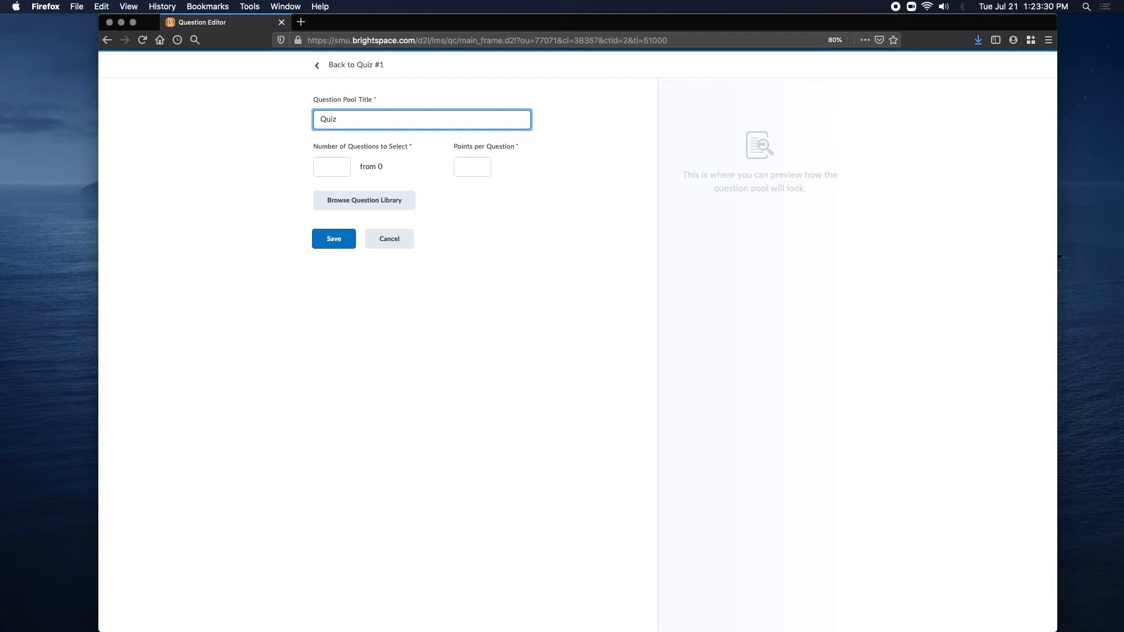
text(#1)
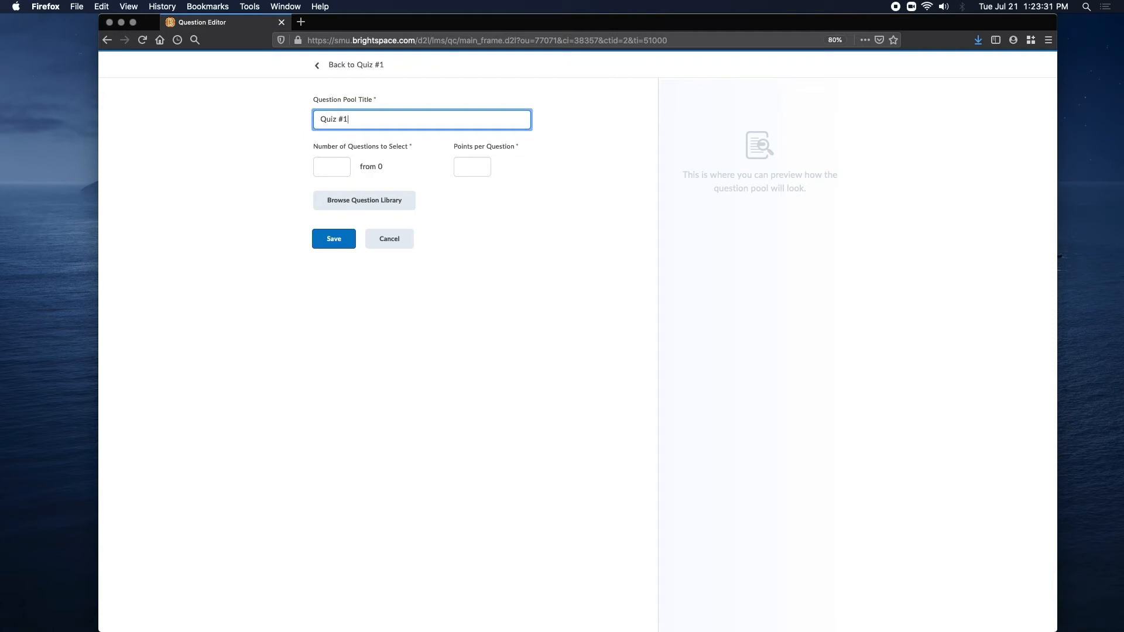
Browse the Question Library for the pool and expand the Quiz #1 Questions section to see its questions.
click(362, 204)
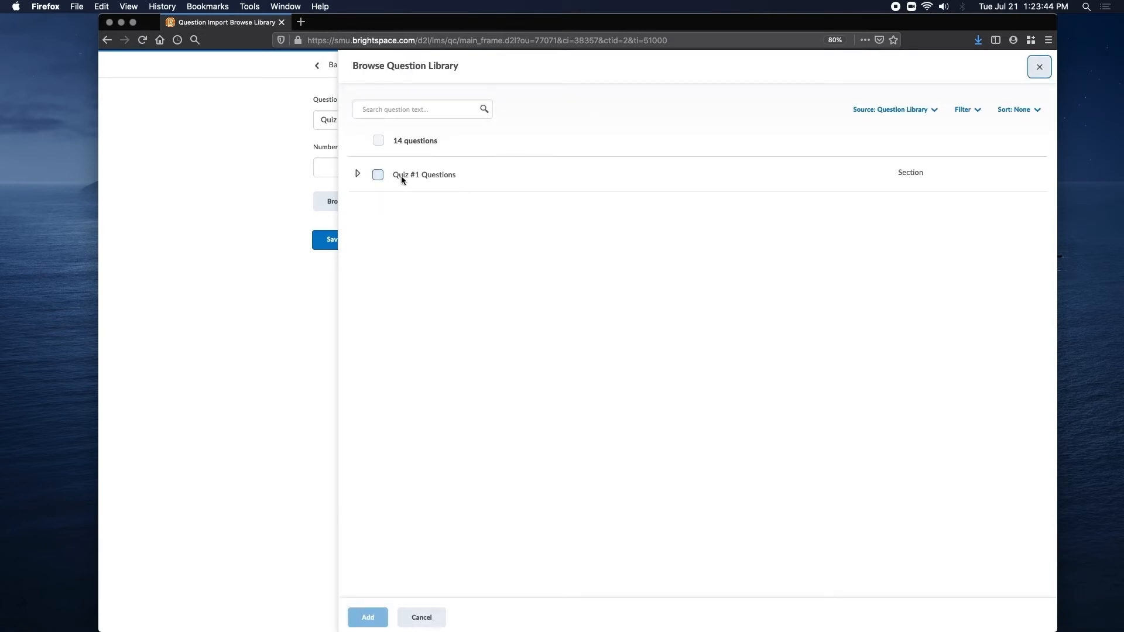
click(358, 175)
scroll(520, 219, down, 3)
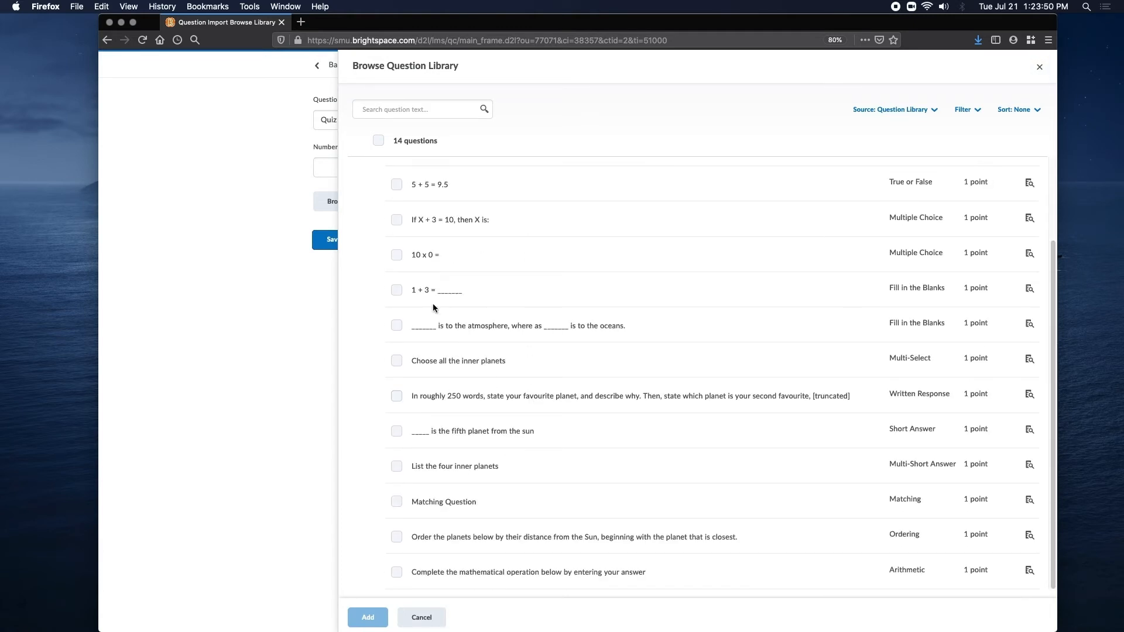
scroll(535, 308, up, 3)
click(396, 210)
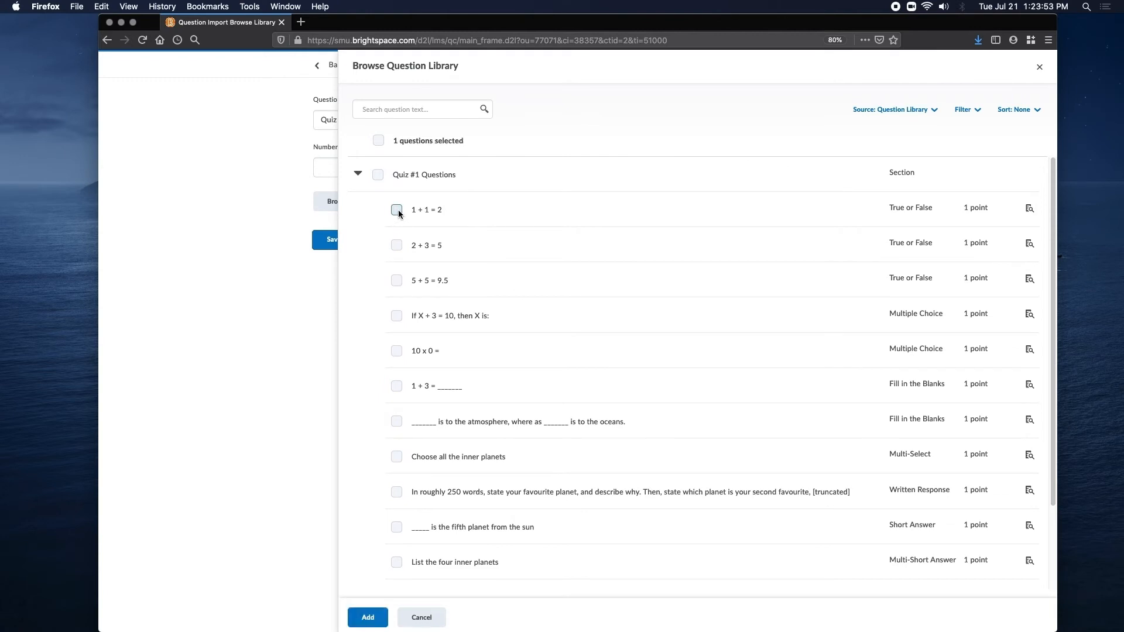
click(396, 281)
click(397, 351)
click(396, 422)
click(378, 175)
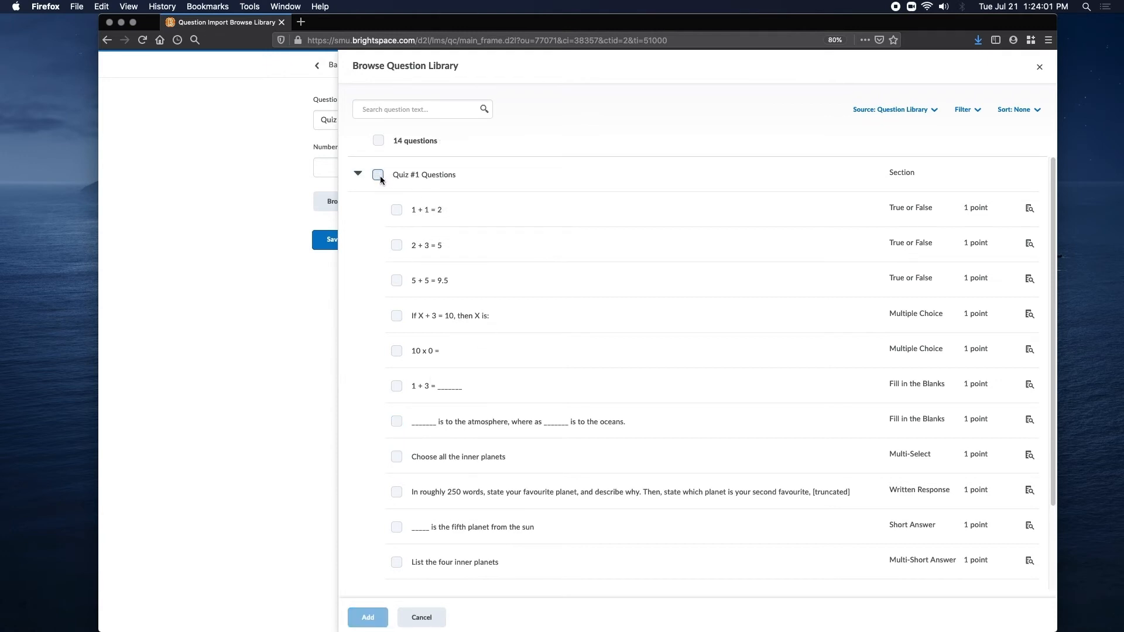
Select the whole Quiz #1 Questions section and add its questions to the pool.
click(379, 176)
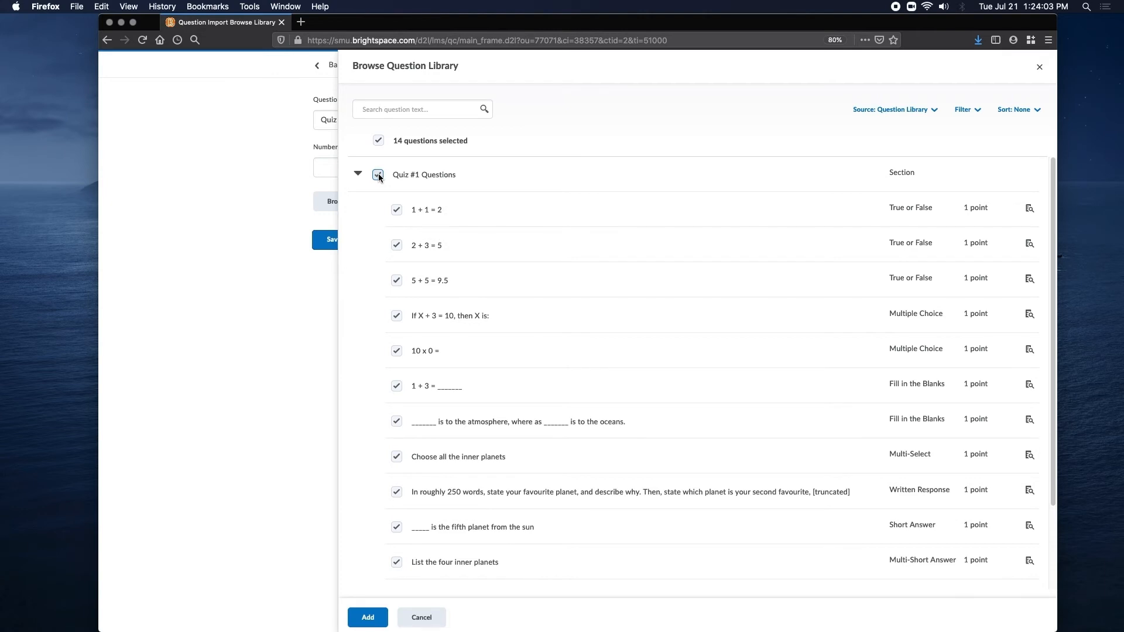
click(357, 174)
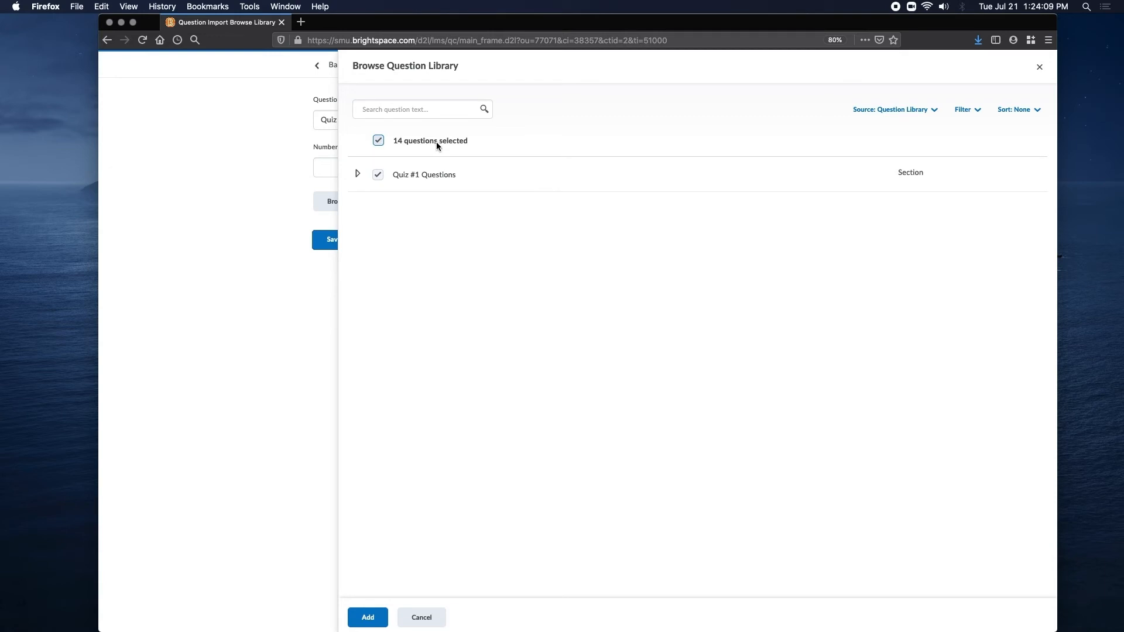
click(366, 619)
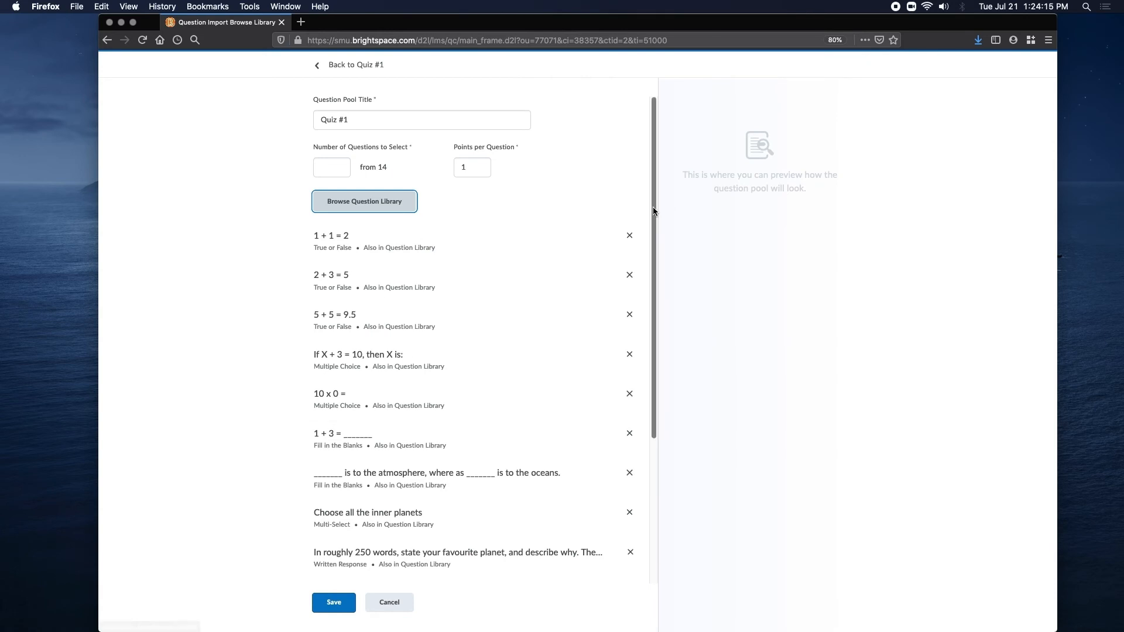
Review the list of questions in the pool and the number available to select from.
drag(652, 206, 657, 268)
scroll(656, 268, down, 4)
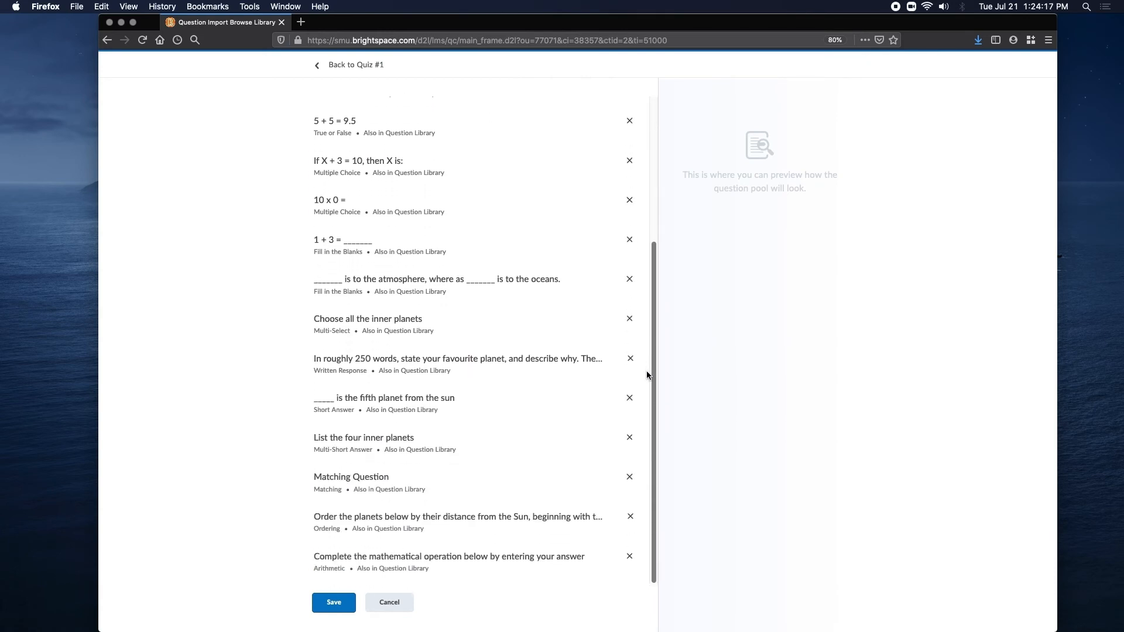
scroll(648, 324, up, 7)
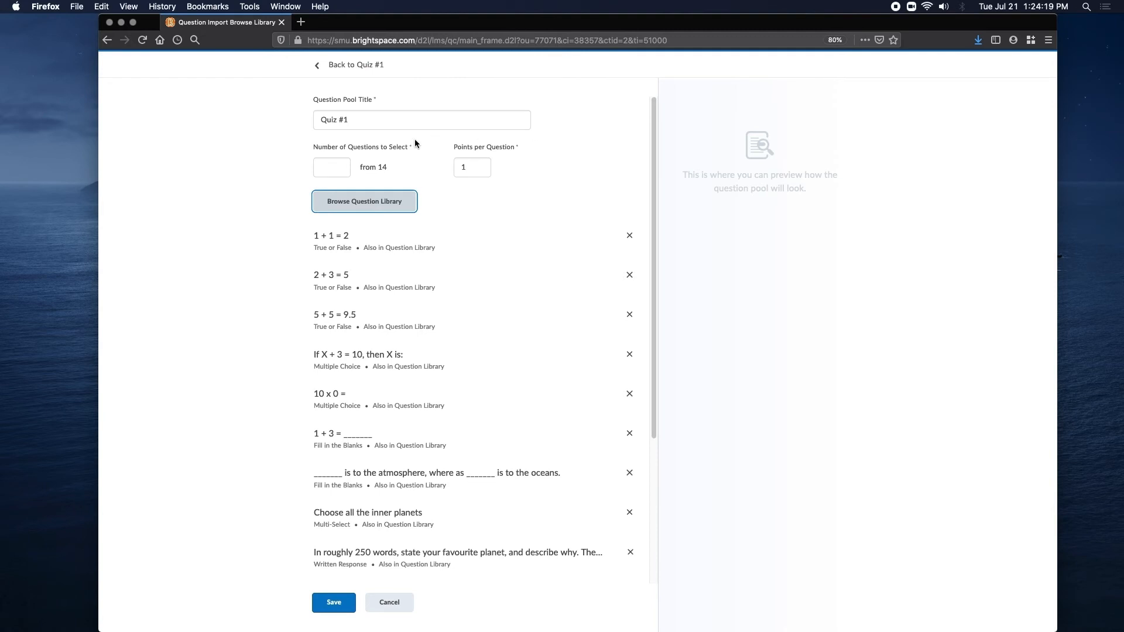
drag(359, 167, 389, 172)
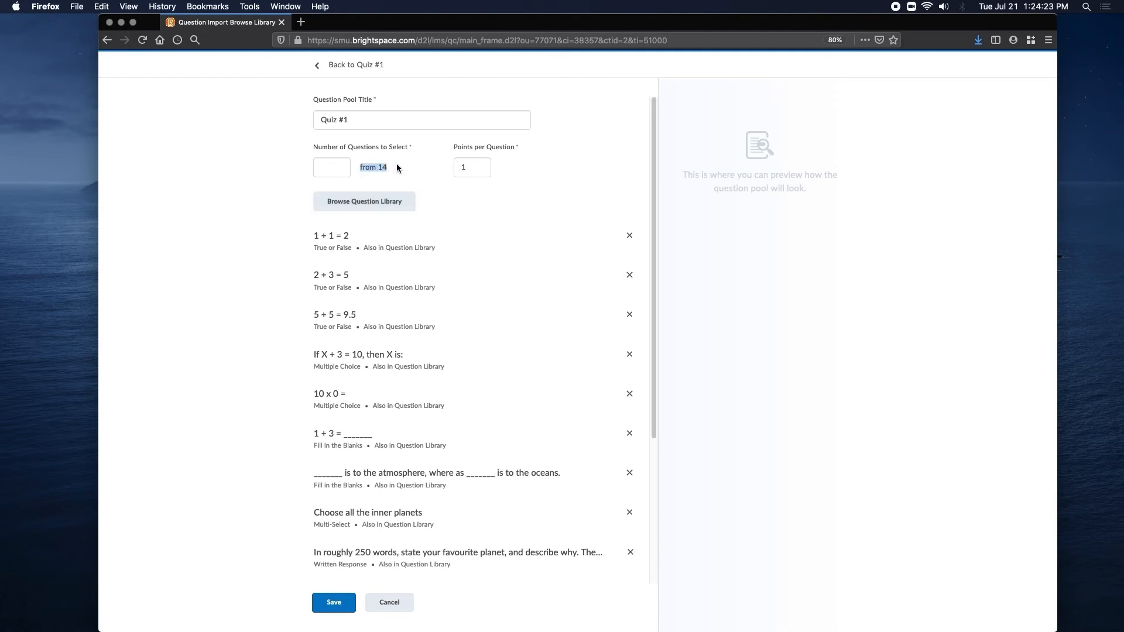
Set the pool to select 5 questions, save it, and return to the settings for Quiz #1.
click(332, 170)
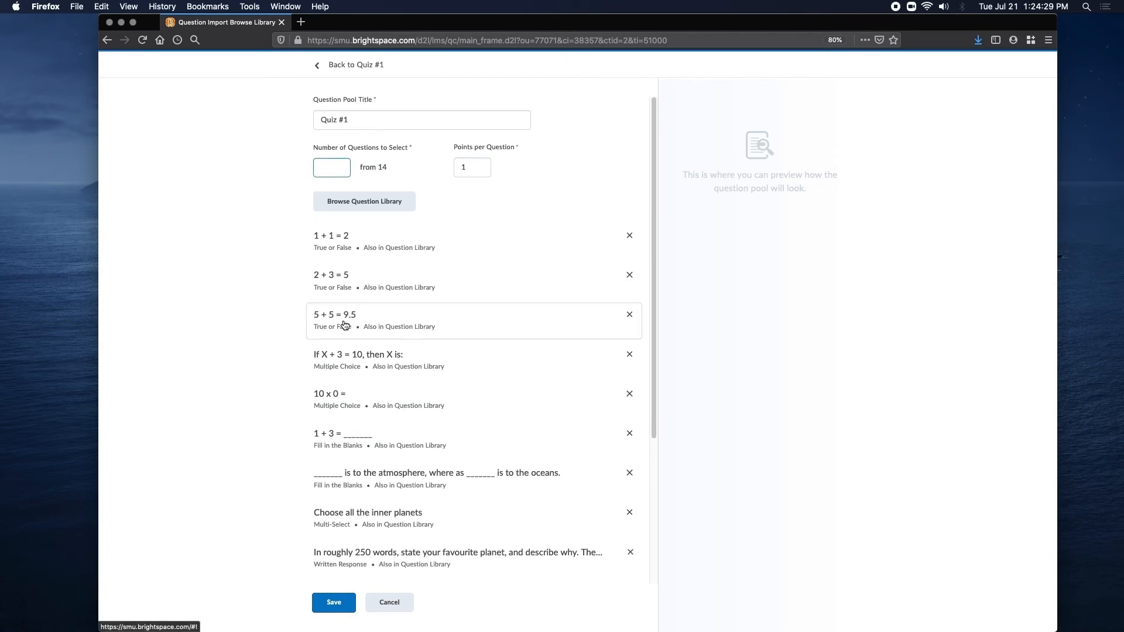
text(5)
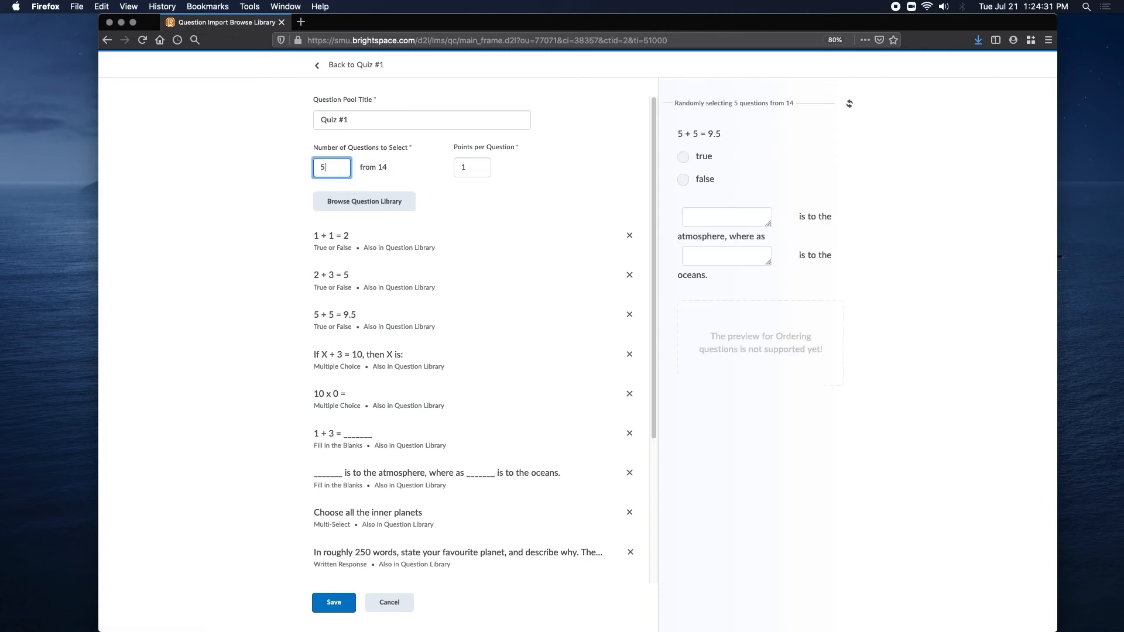
click(274, 250)
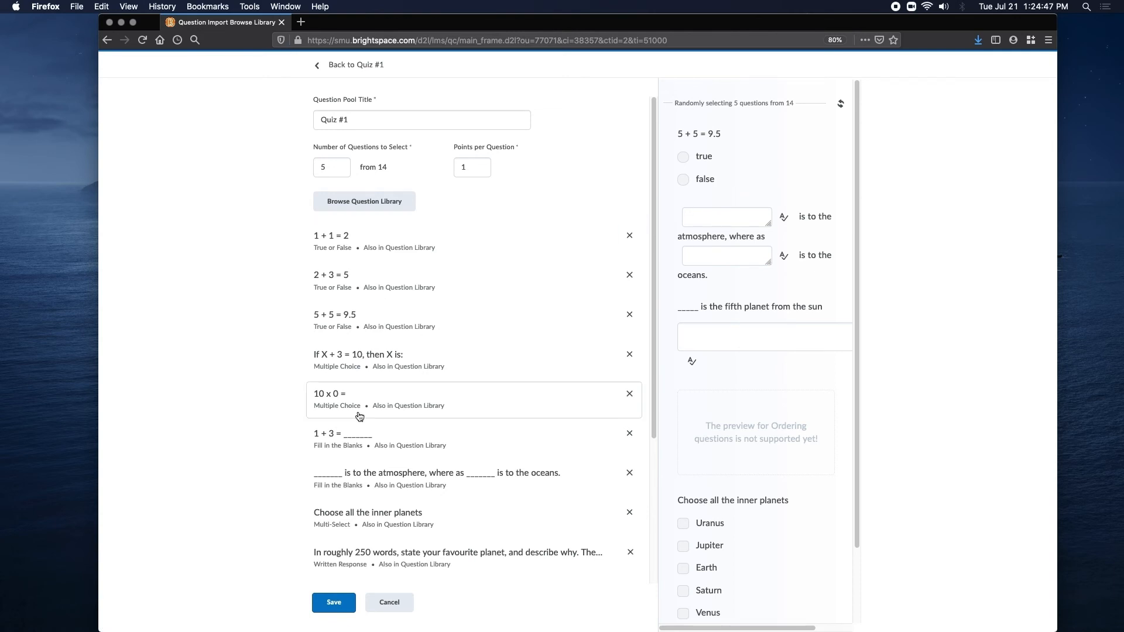
click(339, 603)
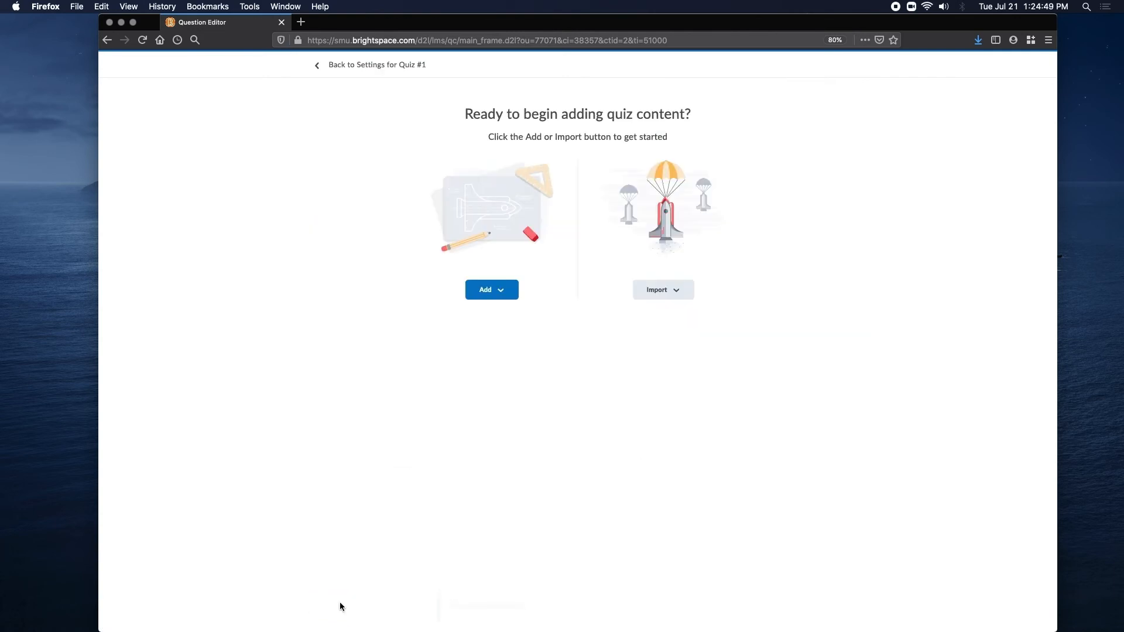
click(361, 69)
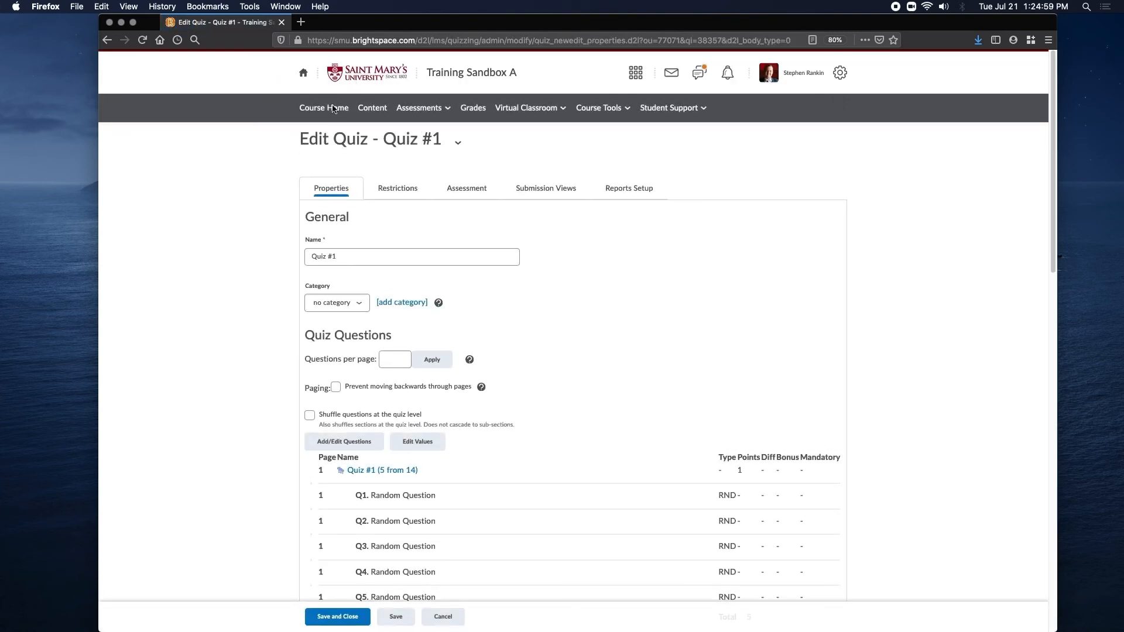
Set the quiz to 1 question per page and apply the paging.
scroll(223, 206, down, 5)
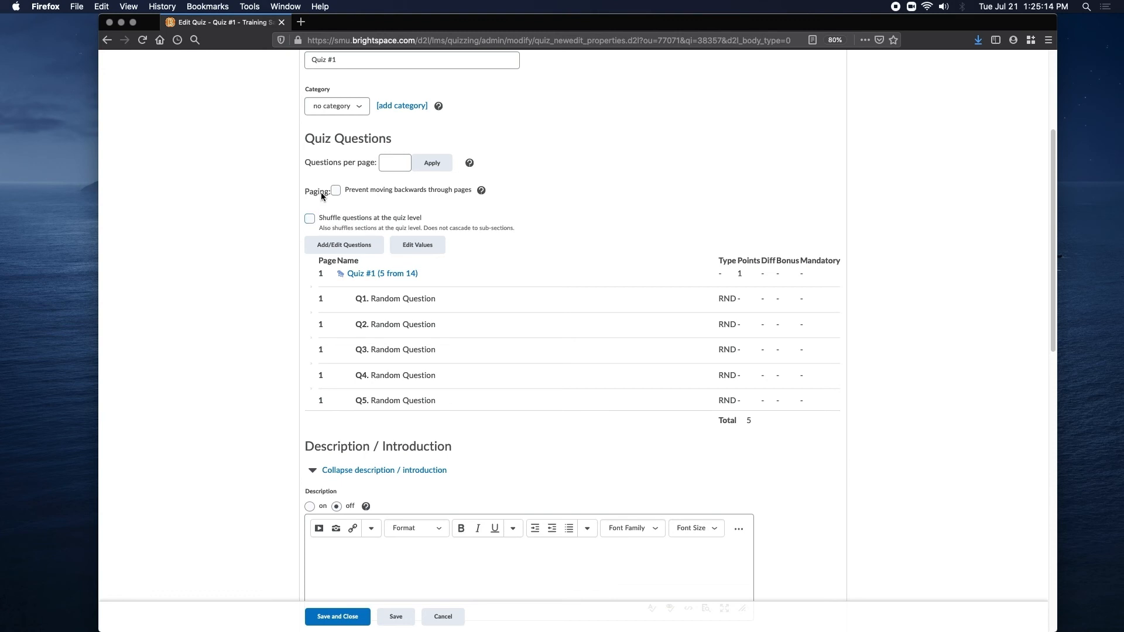
click(385, 164)
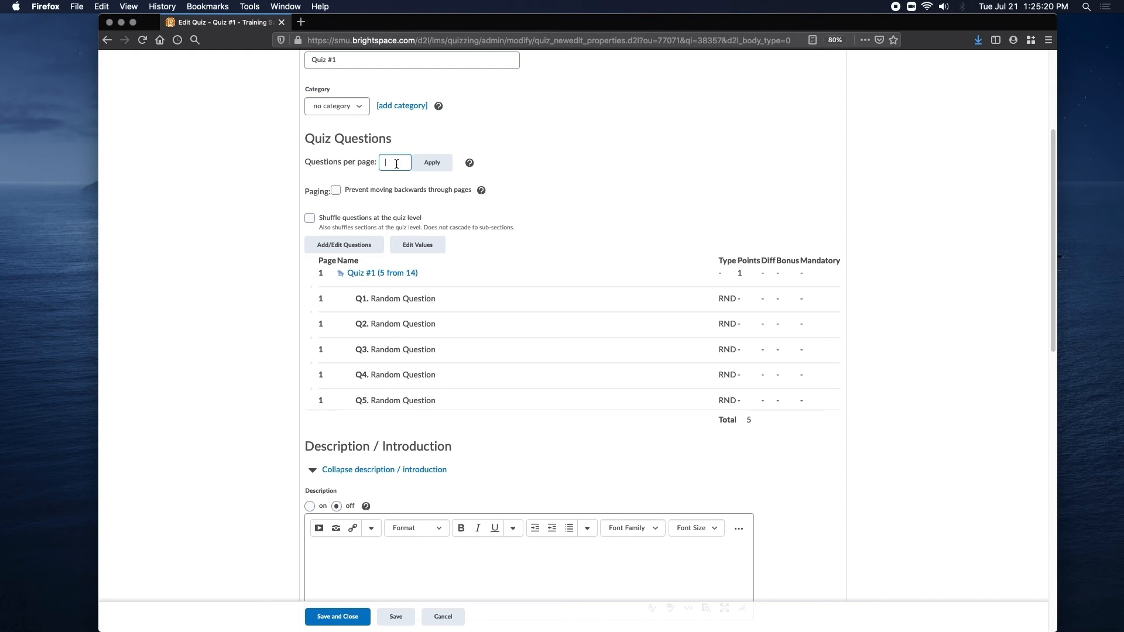
click(431, 162)
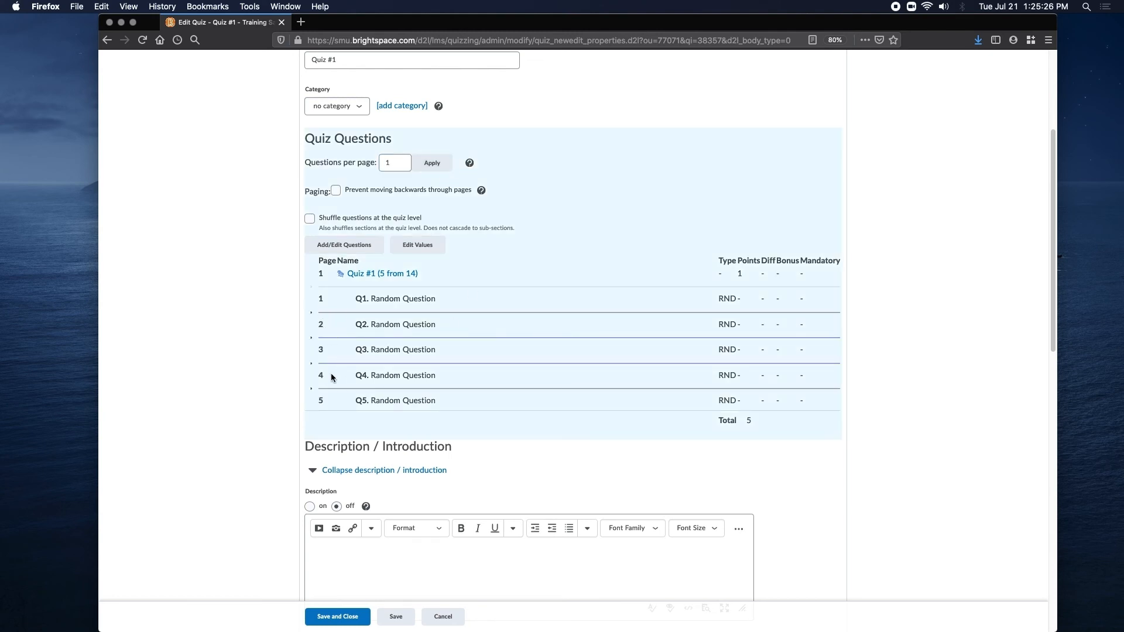
Change the questions per page to 5 and apply the paging.
double_click(388, 162)
text(5)
click(432, 164)
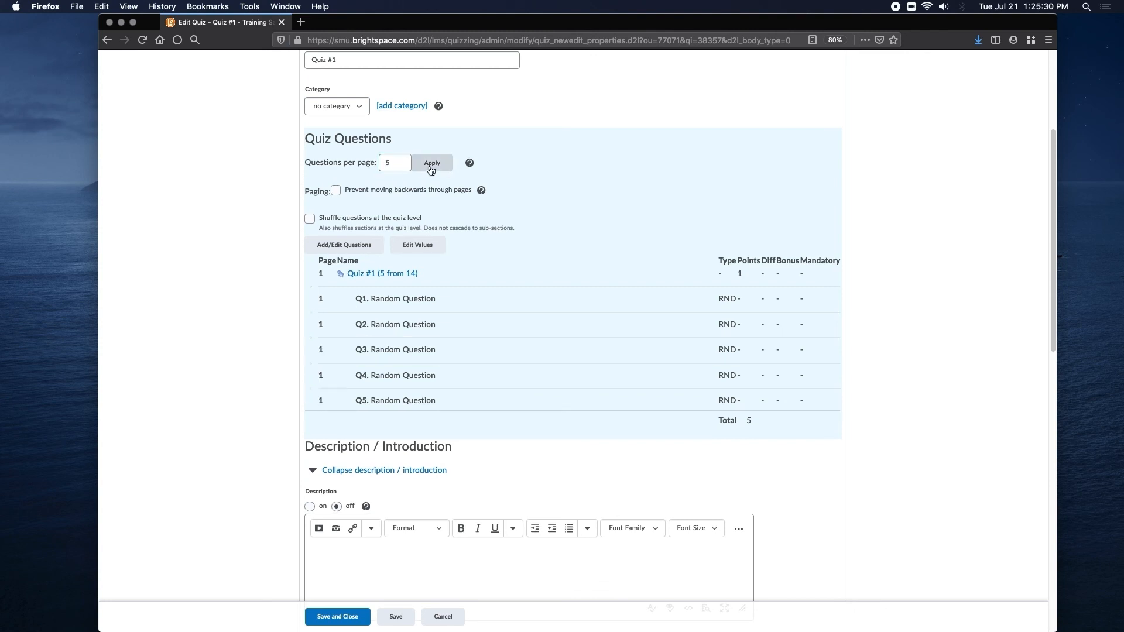
Insert individual page breaks before random questions Q1, Q2, Q4 and Q5 in the quiz's question list.
click(311, 289)
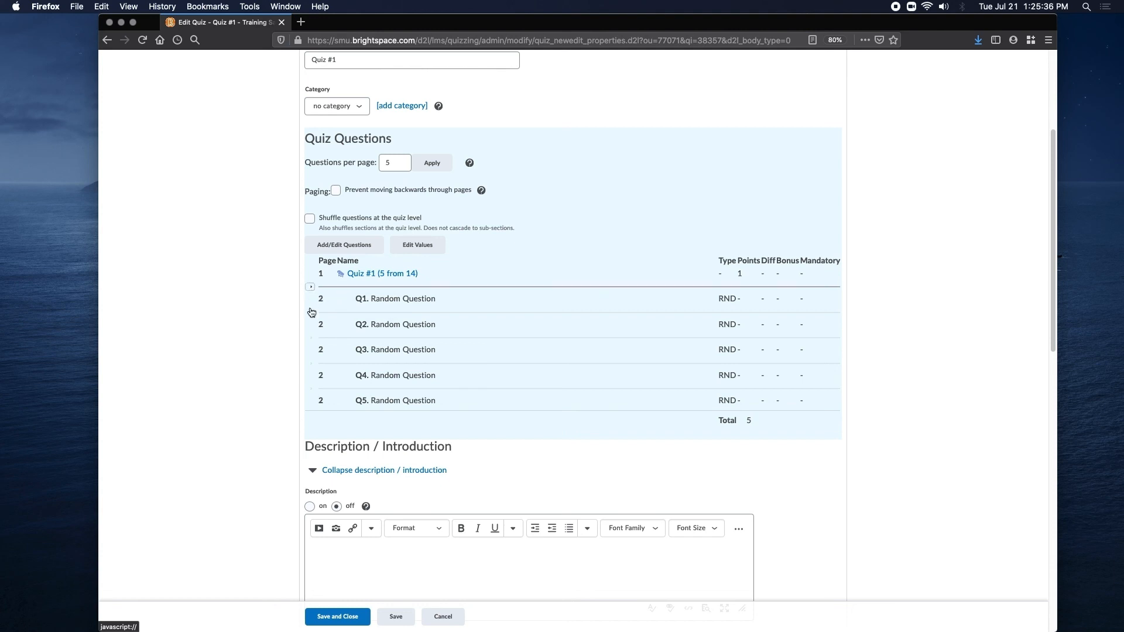
click(311, 315)
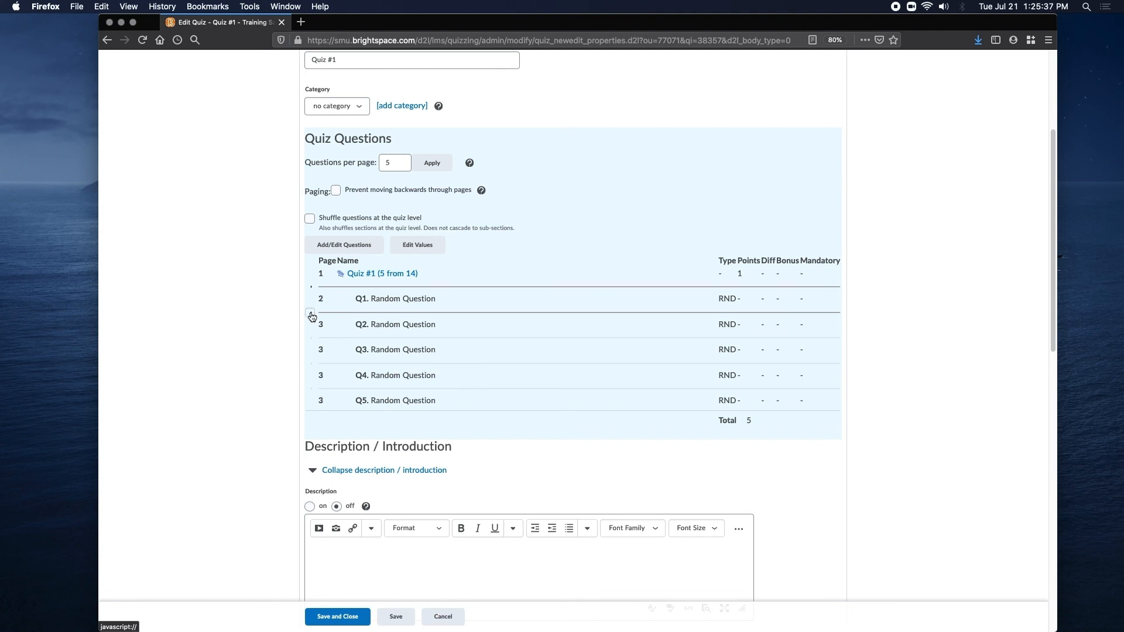
click(310, 365)
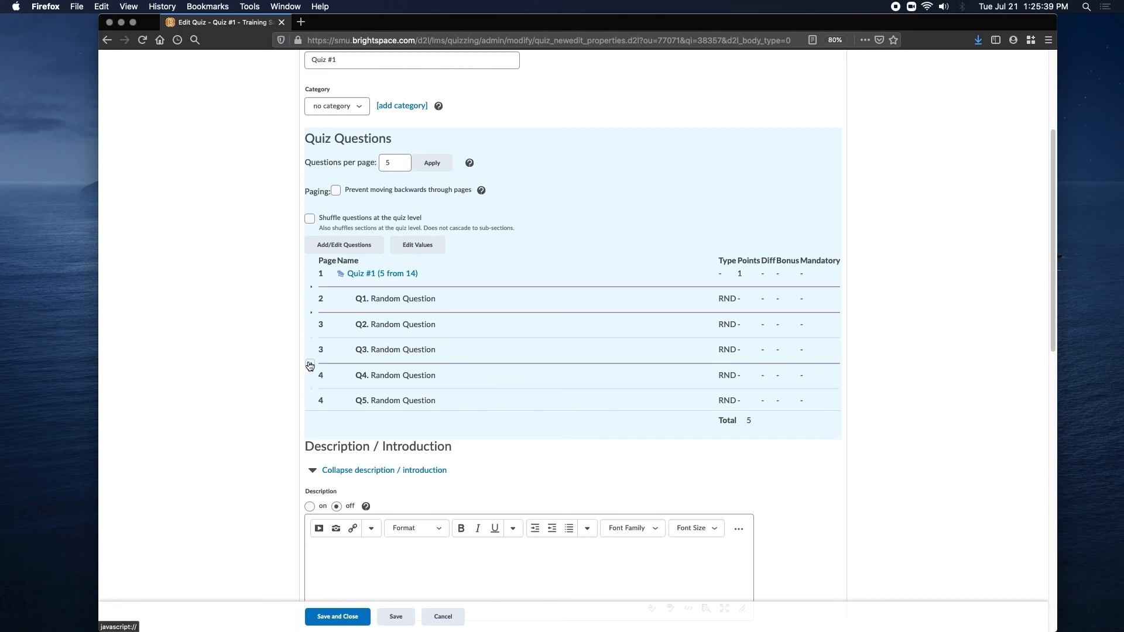
click(311, 391)
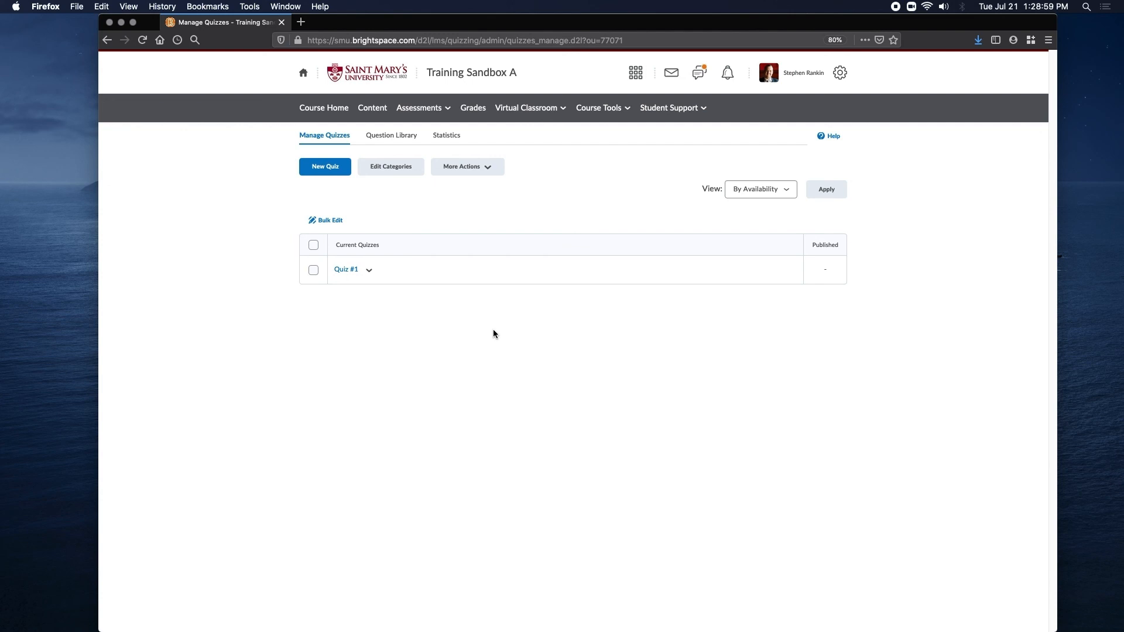
Open the preview of Quiz #1 from the quiz list and start the preview attempt.
click(372, 273)
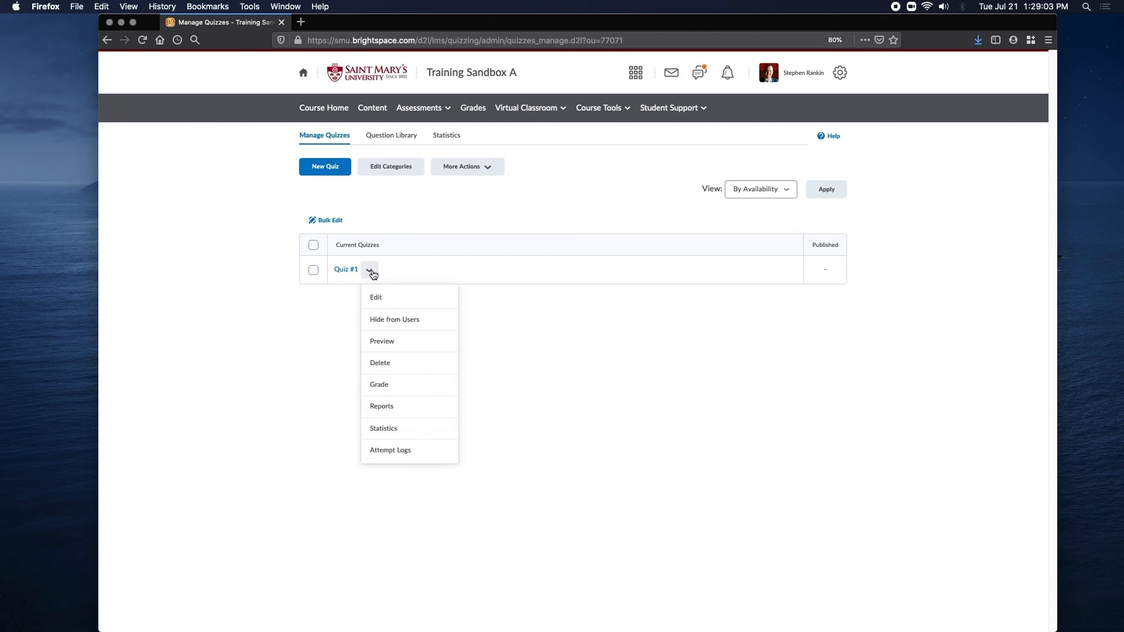
click(427, 345)
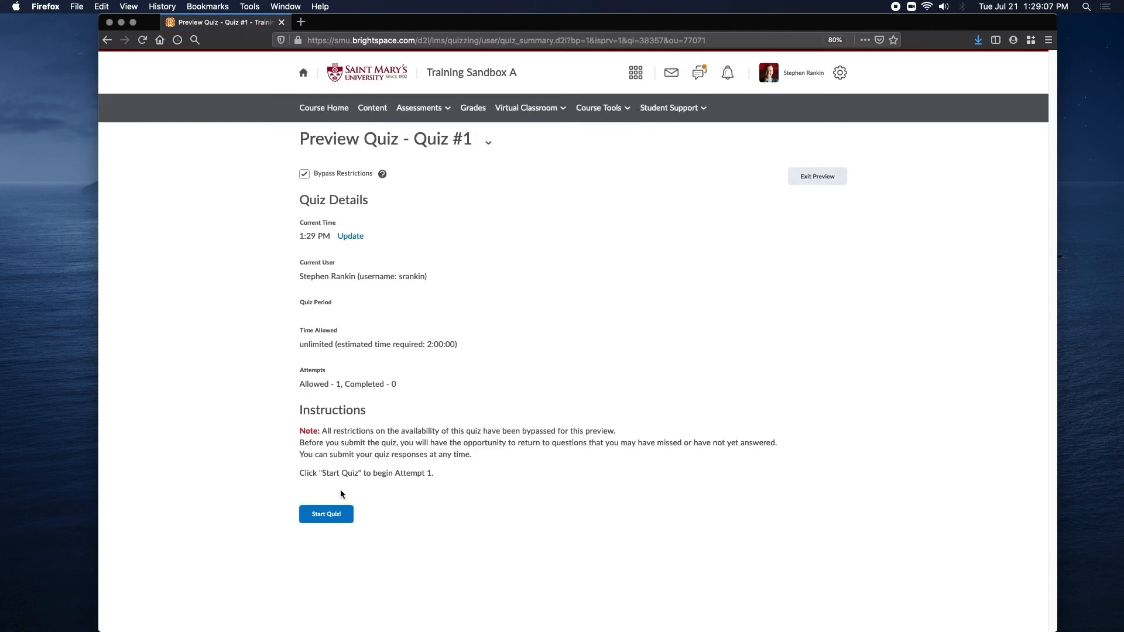
click(326, 515)
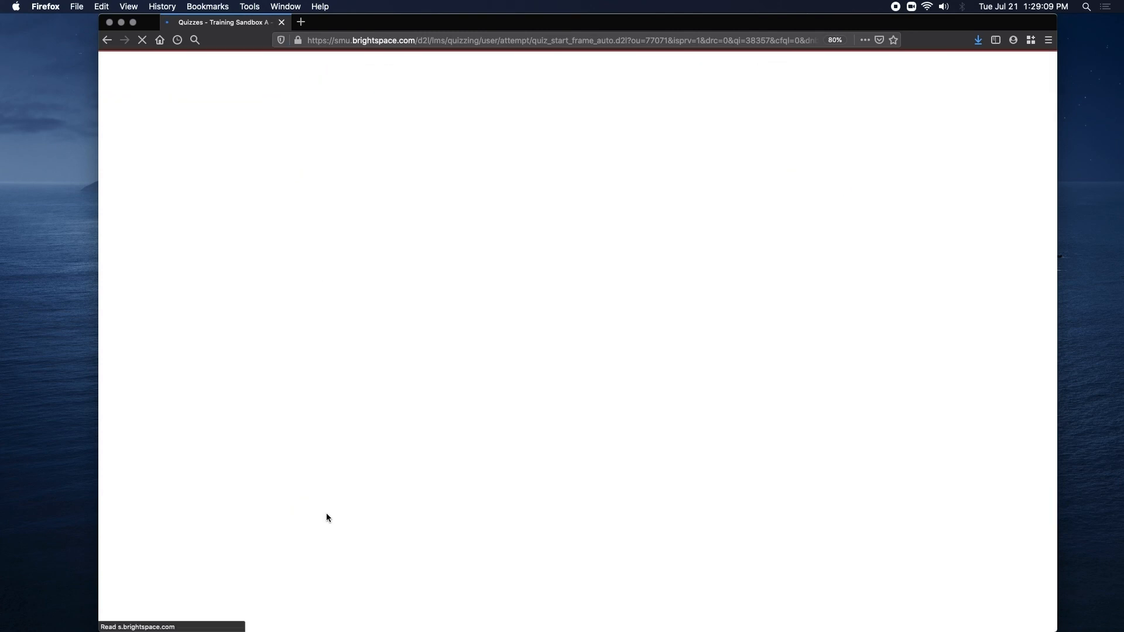